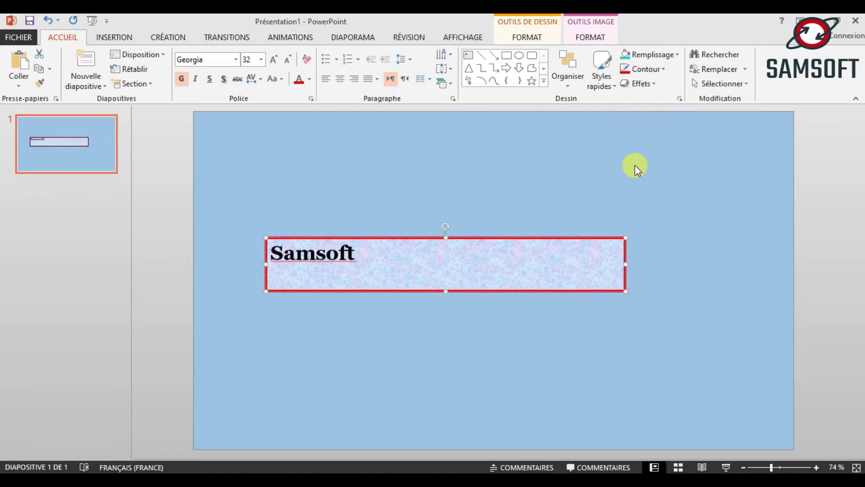
Set the outline of the Samsoft text box to the long-dash line style.
click(652, 69)
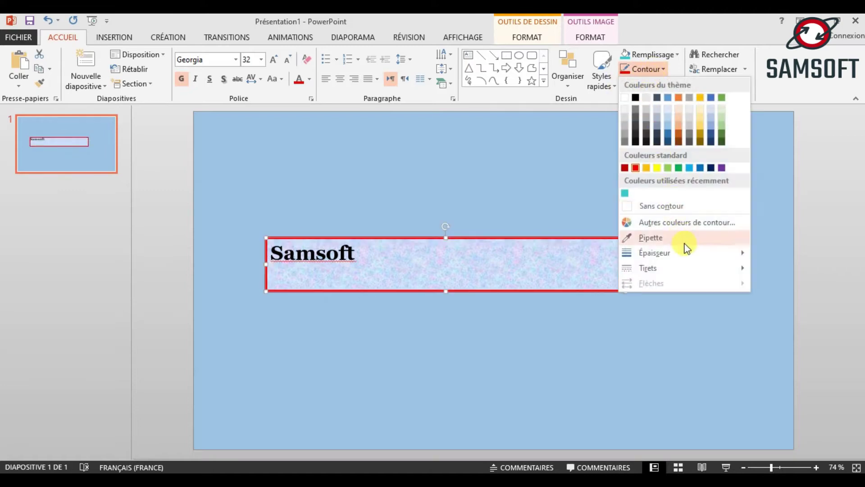
mouse_move(692, 270)
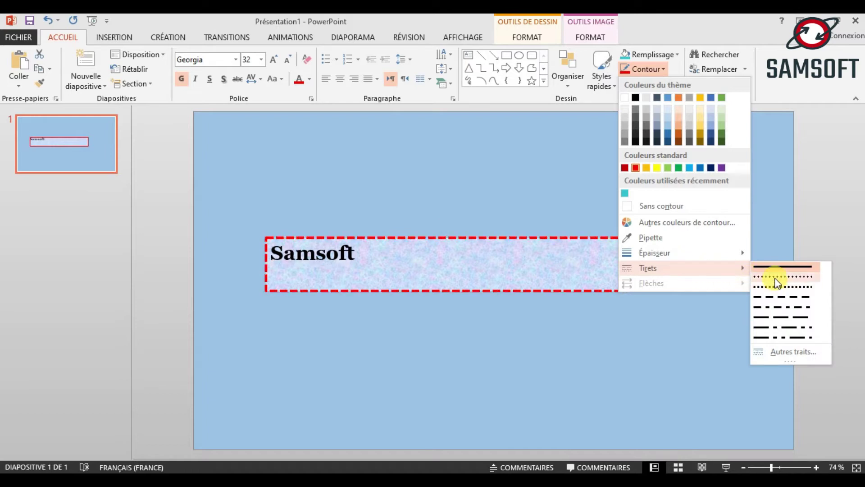
click(781, 325)
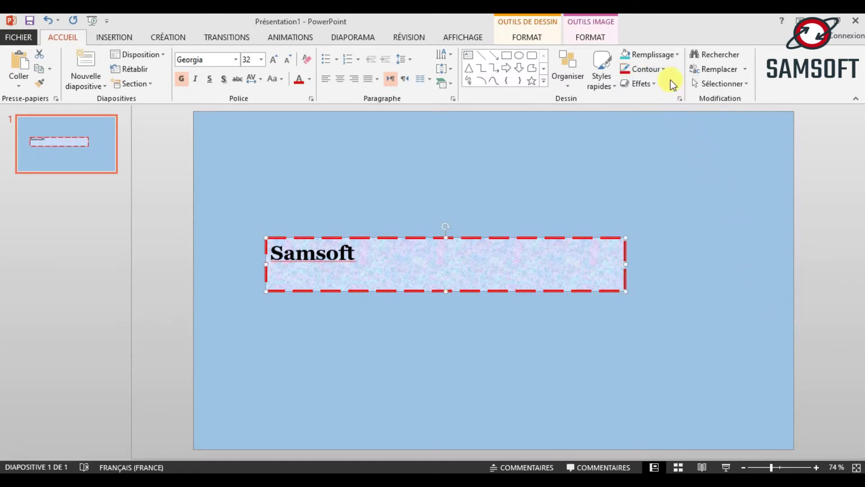
click(649, 69)
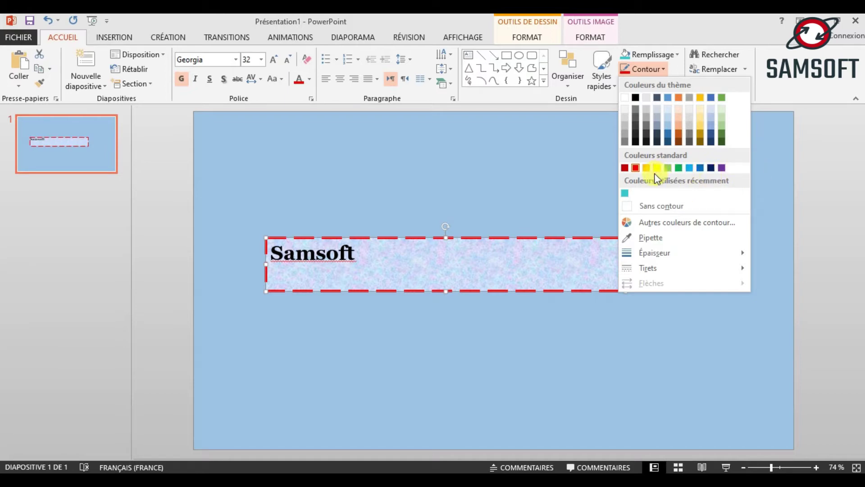
click(604, 164)
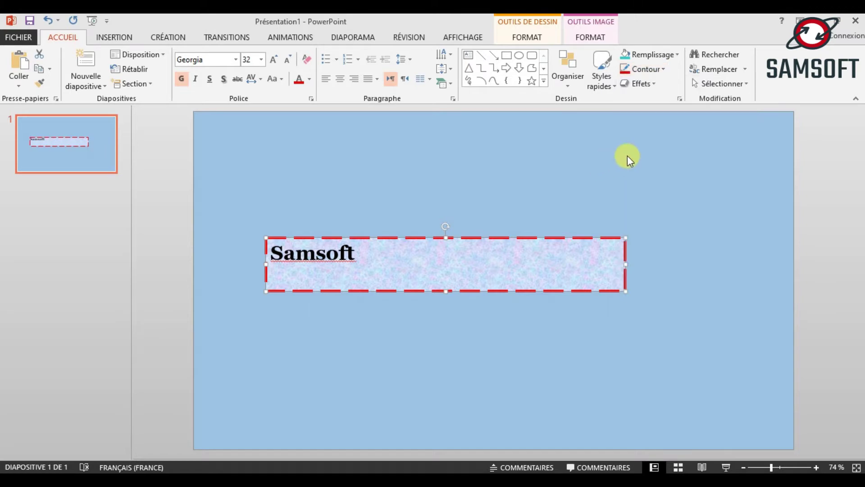
Examine the shadow, reflection, glow, soft edges, bevel and 3D rotation effects available for the text box.
click(652, 85)
mouse_move(669, 100)
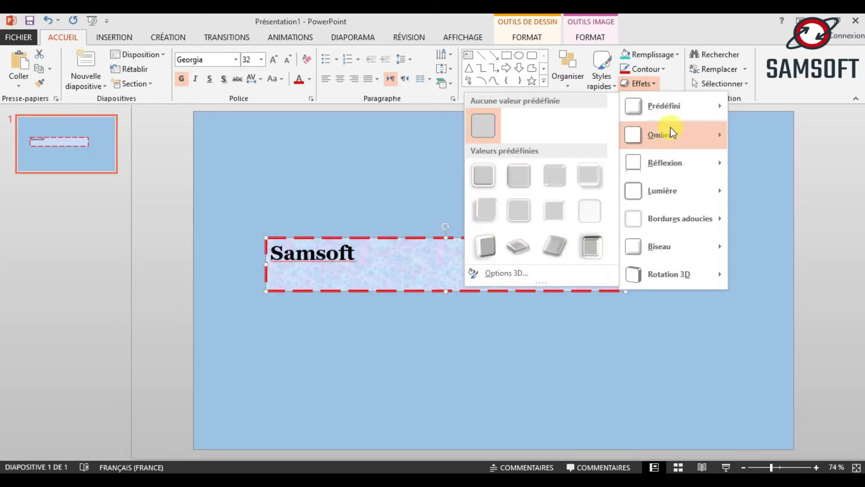
mouse_move(662, 135)
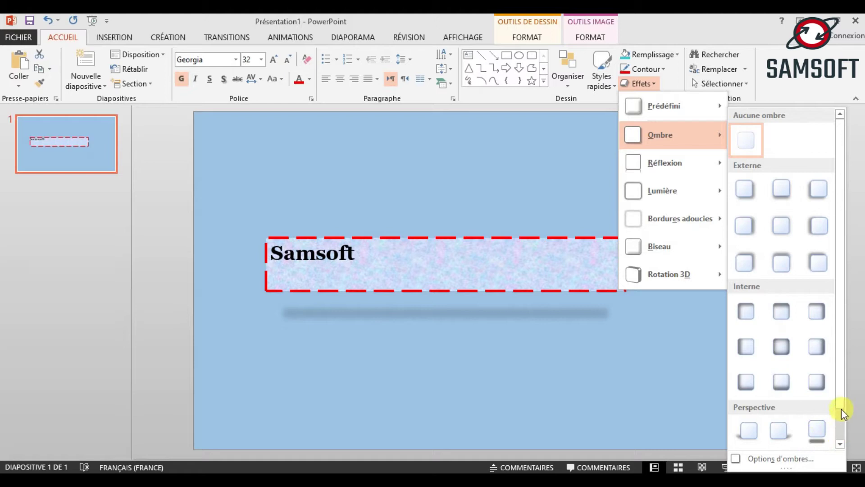
scroll(825, 419, down, 1)
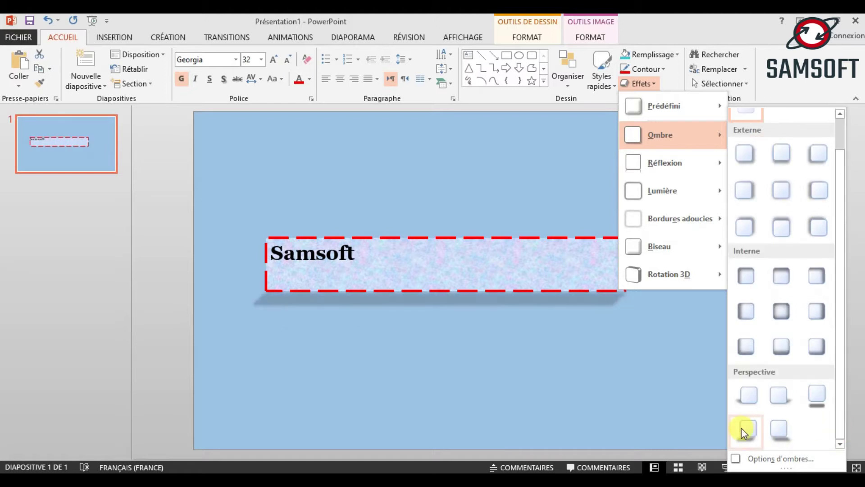
mouse_move(671, 190)
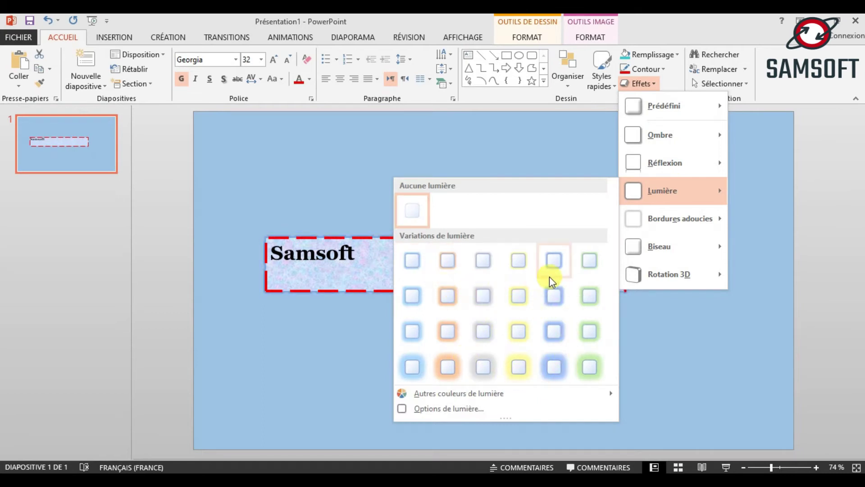
mouse_move(676, 218)
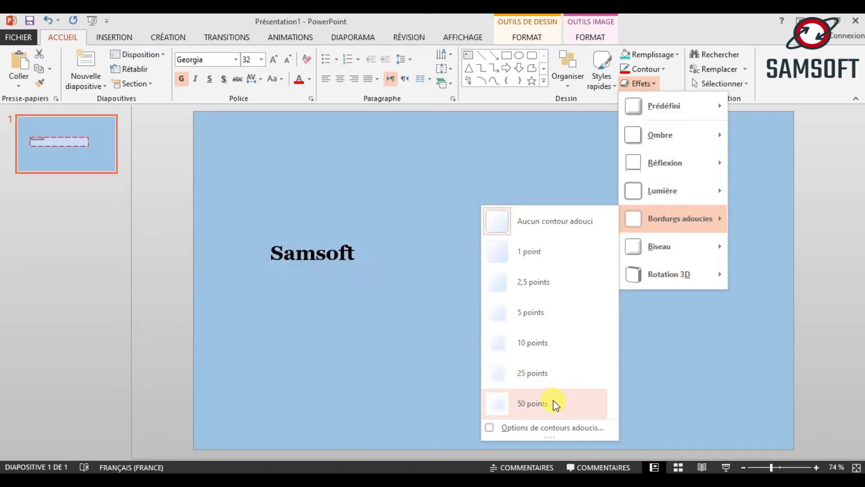
mouse_move(664, 246)
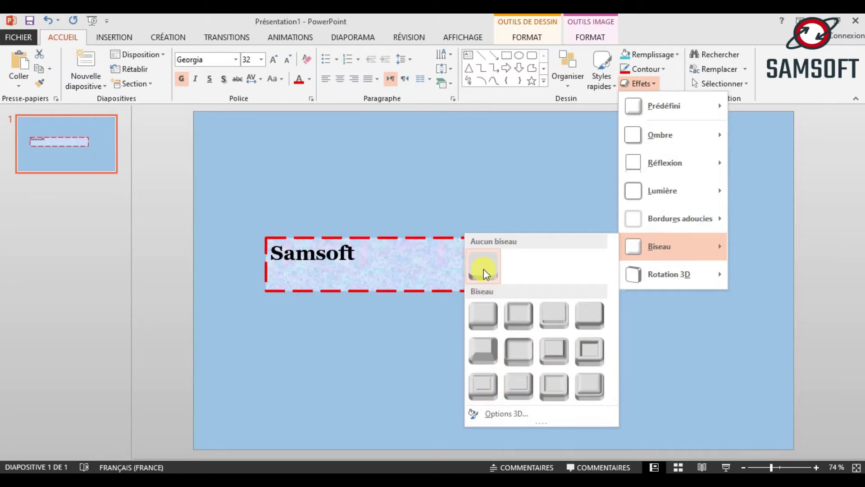
mouse_move(661, 275)
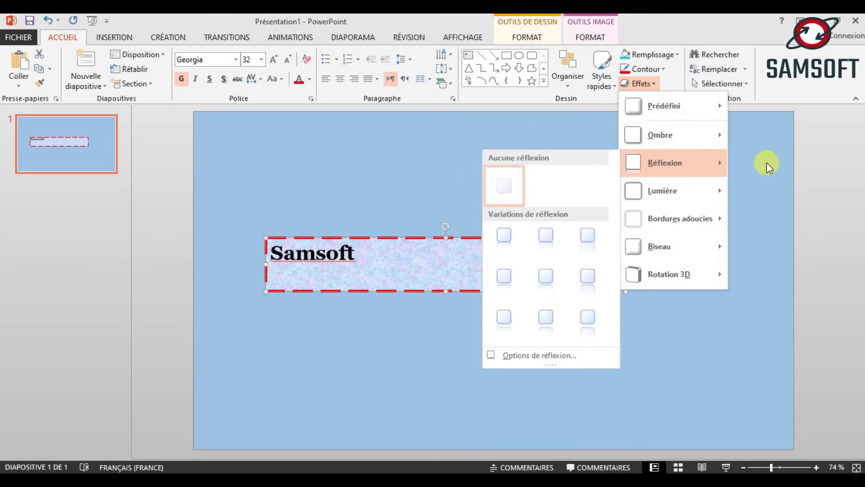
click(778, 202)
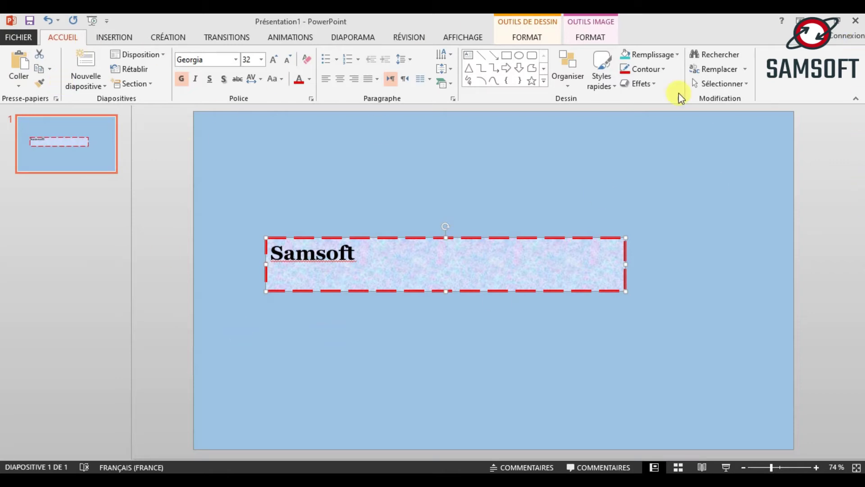
Examine the quick styles, the additional fill themes and the arrange options for the text box.
click(608, 75)
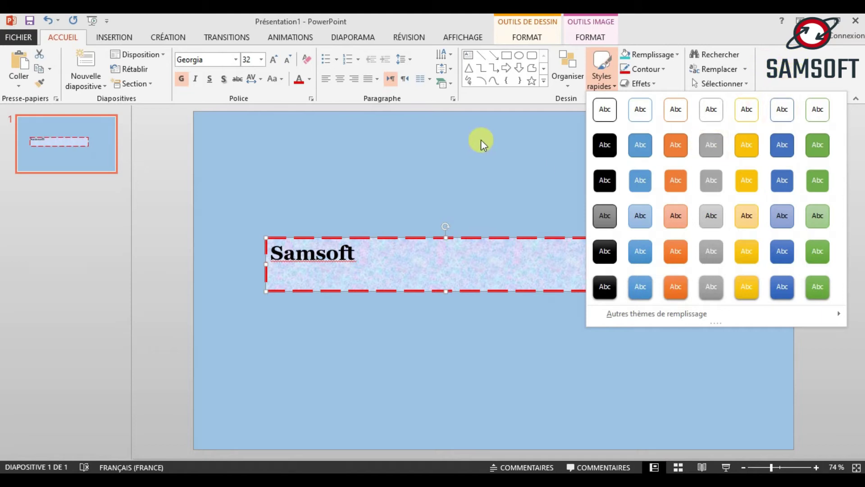
mouse_move(835, 316)
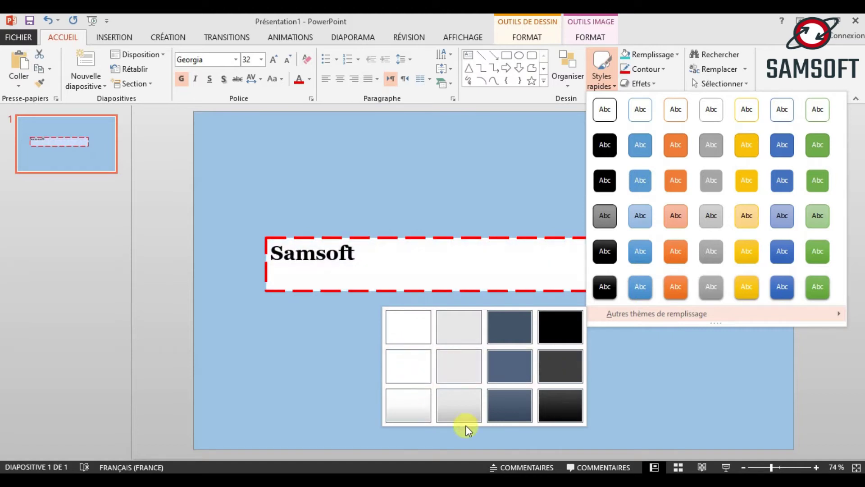
click(769, 371)
click(575, 83)
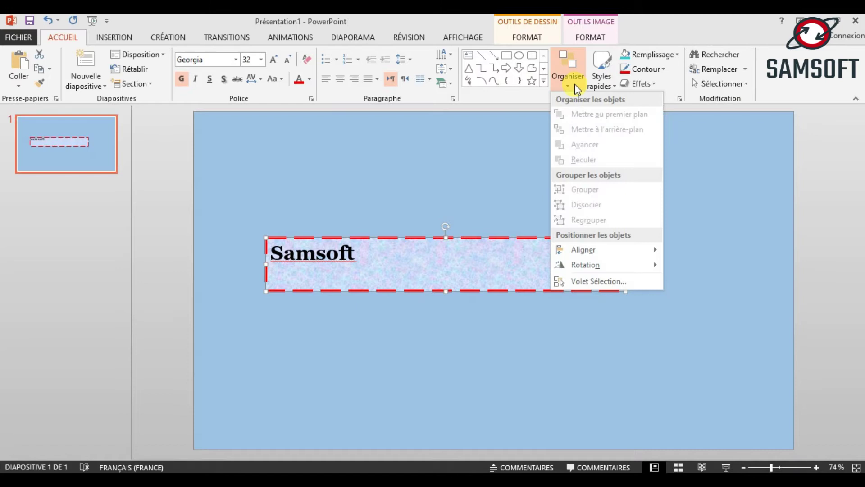
click(446, 277)
click(570, 81)
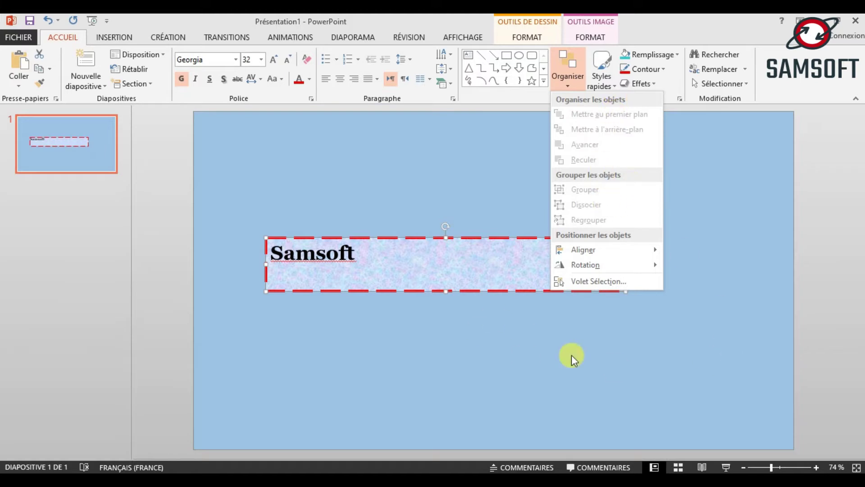
click(603, 362)
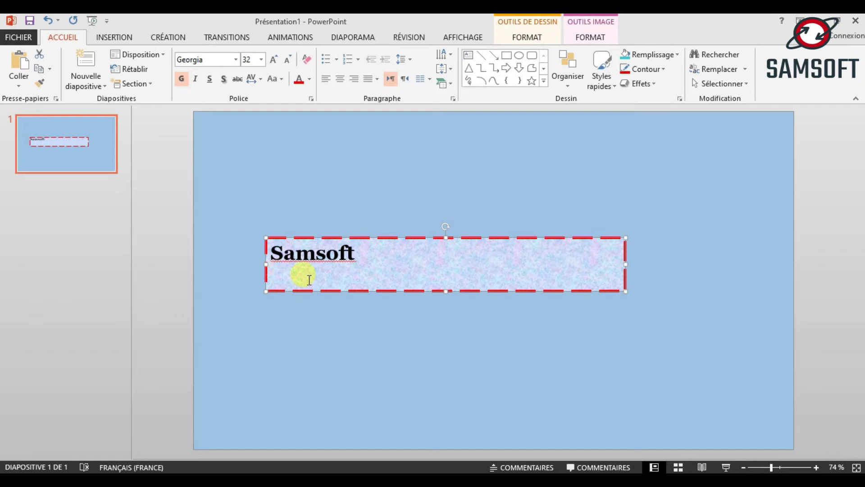
Delete the Samsoft text box from the slide.
click(118, 38)
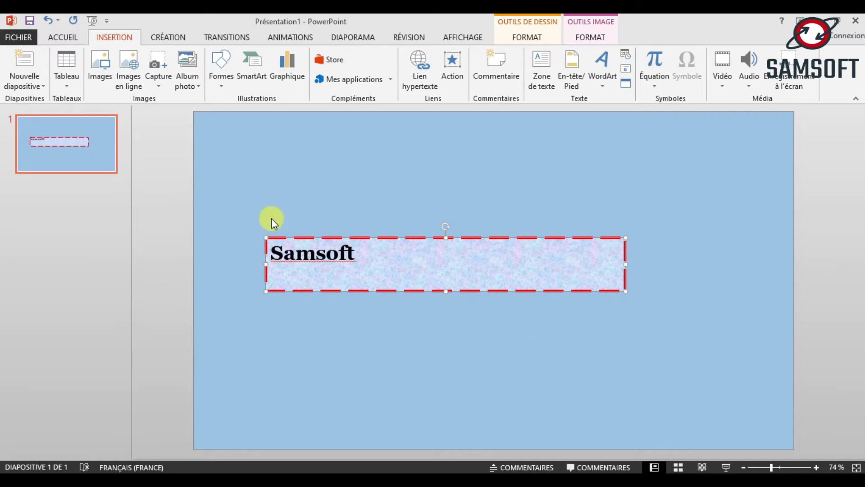
click(49, 87)
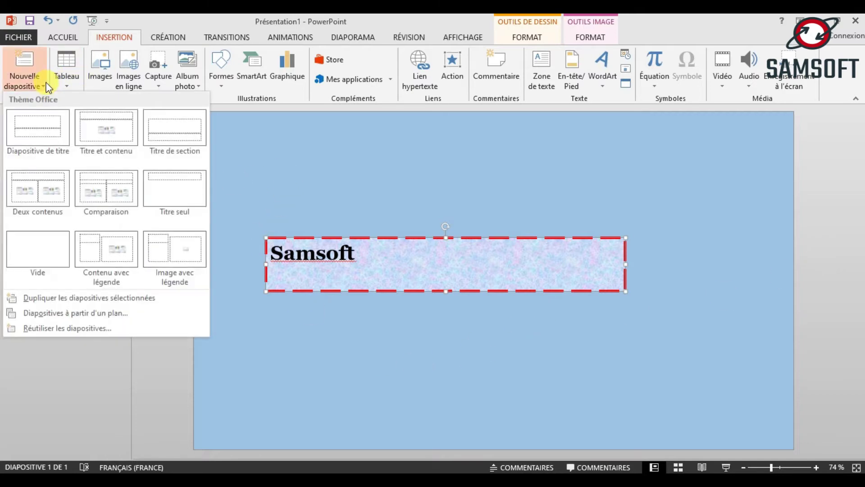
key(Escape)
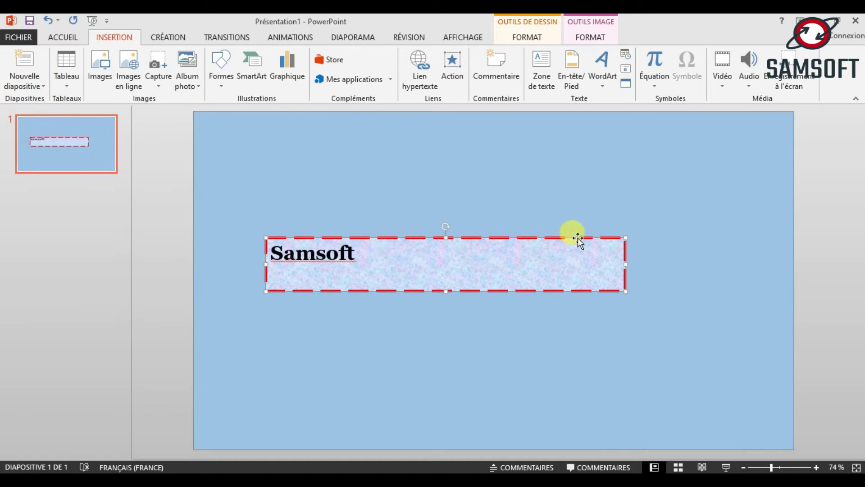
key(Delete)
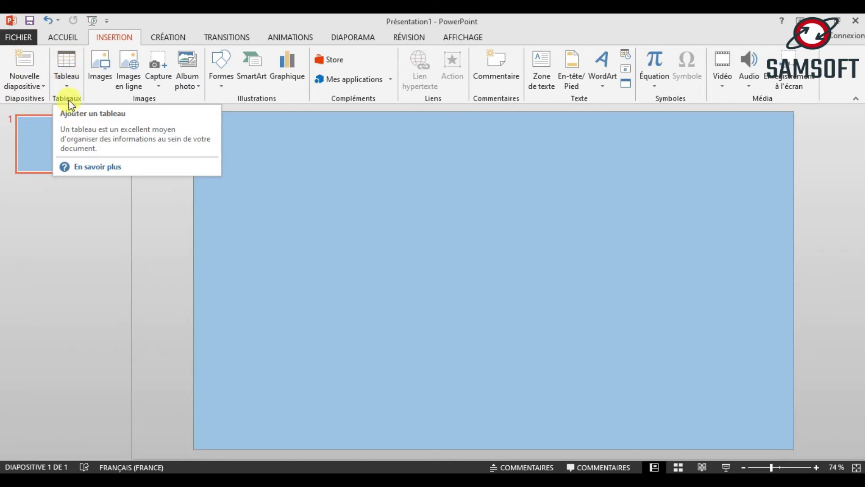
Insert a table with seven columns and three rows on the slide.
click(74, 64)
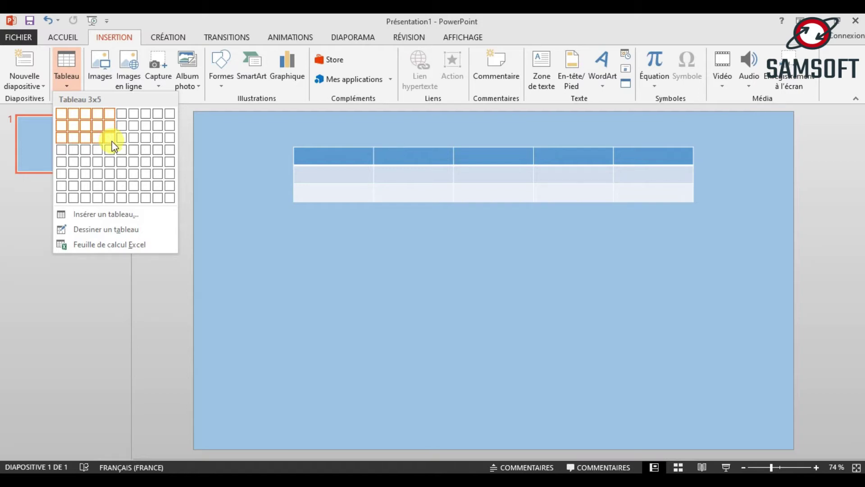
click(137, 143)
click(134, 144)
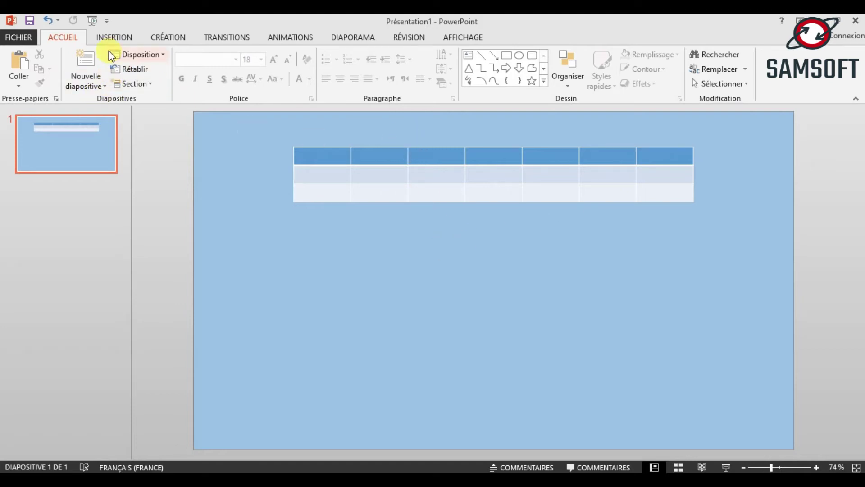
Apply the grey medium table style with a header row and banded rows, and move the table slightly down and left on the slide.
click(114, 38)
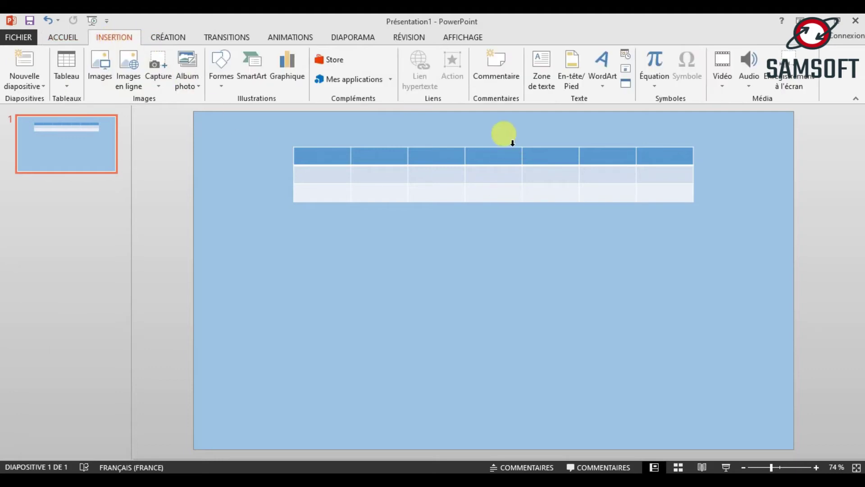
click(500, 197)
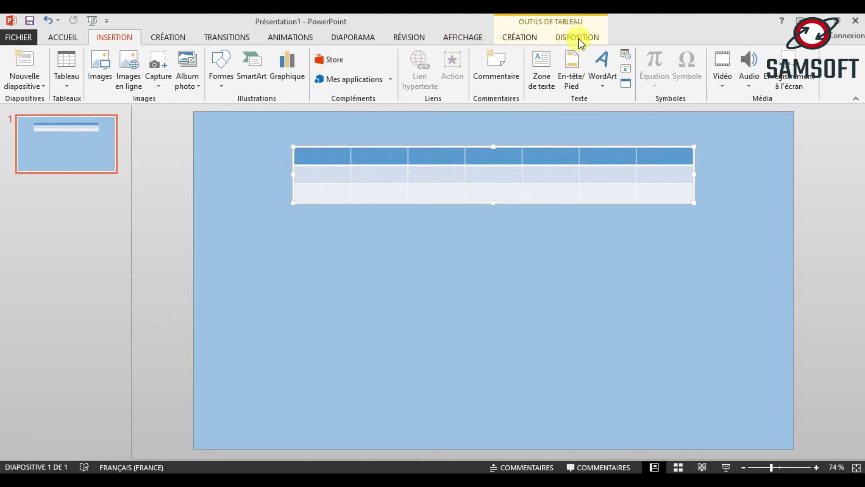
click(523, 37)
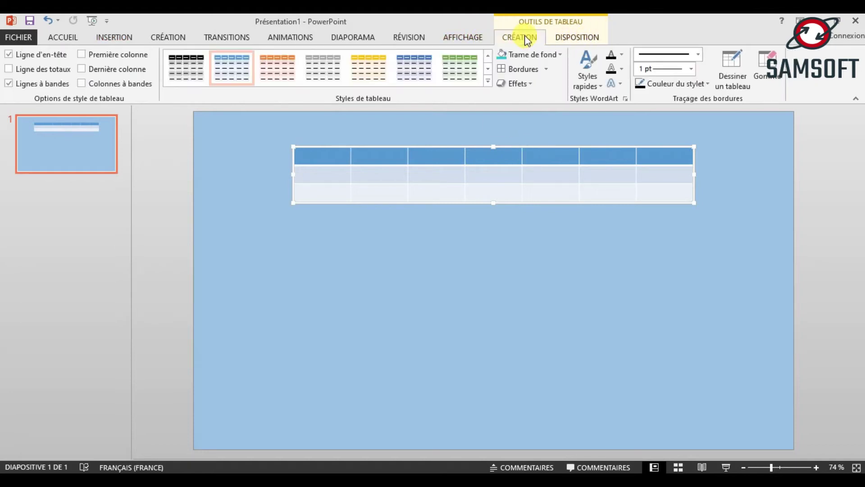
click(573, 37)
click(509, 37)
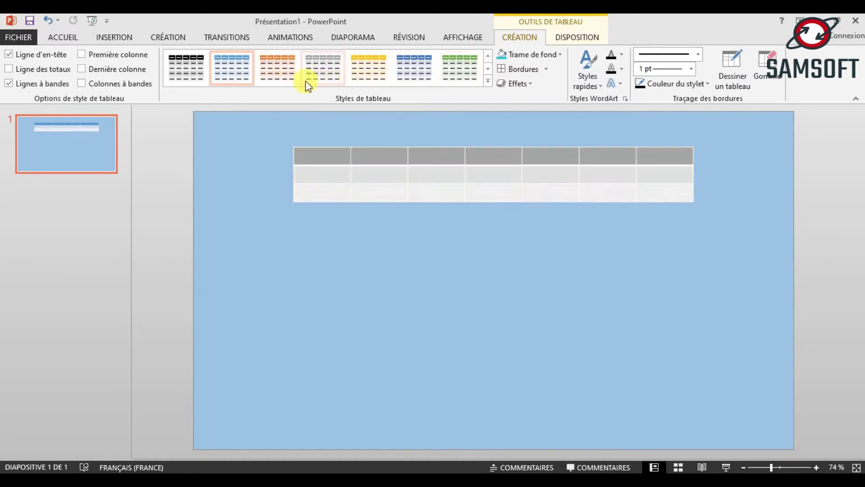
click(489, 79)
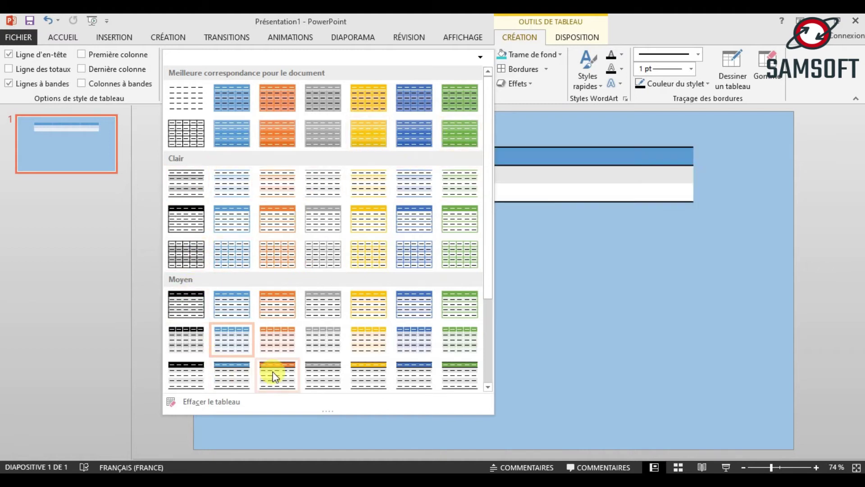
drag(487, 283, 478, 196)
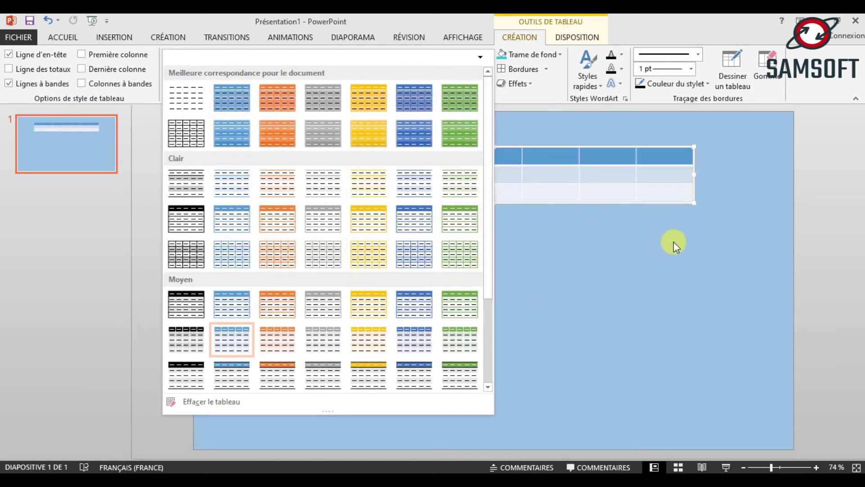
click(664, 258)
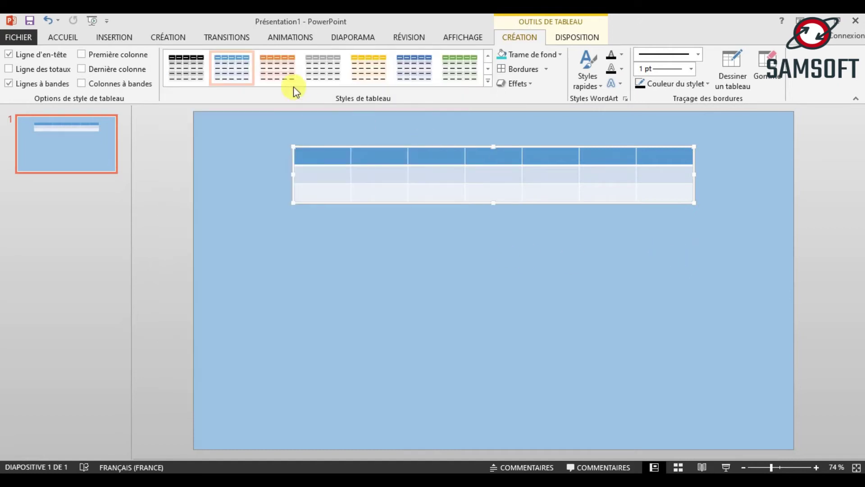
click(284, 75)
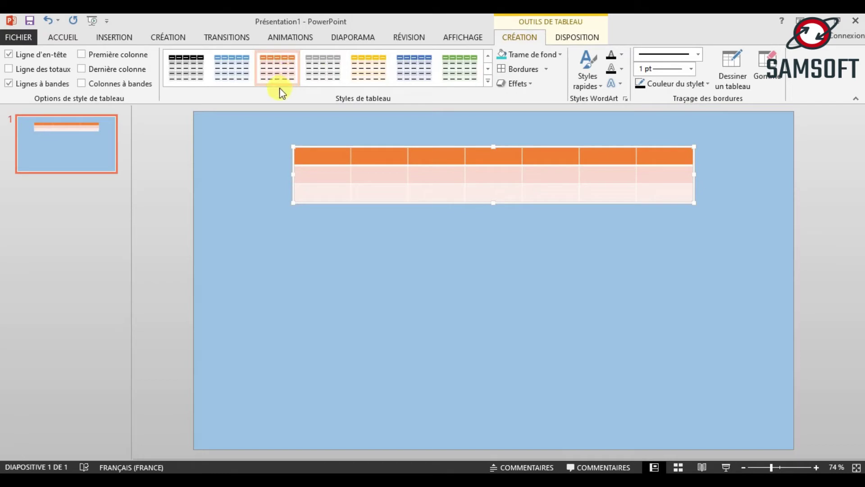
click(337, 58)
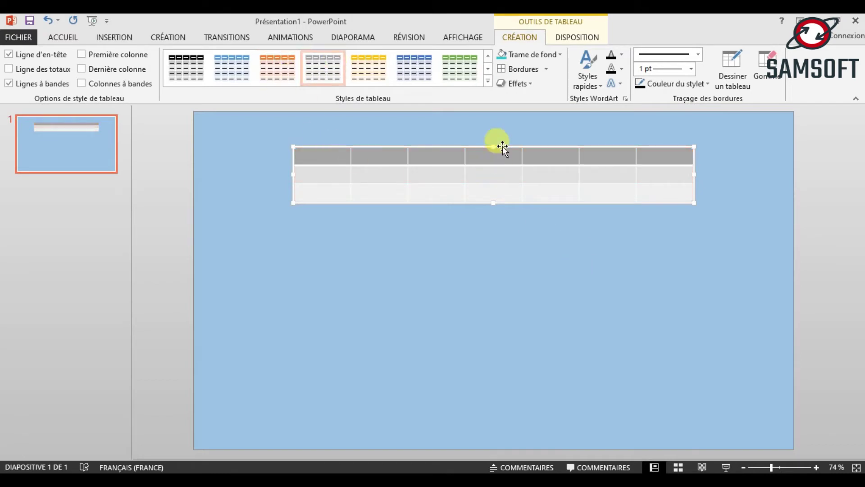
drag(512, 148, 462, 156)
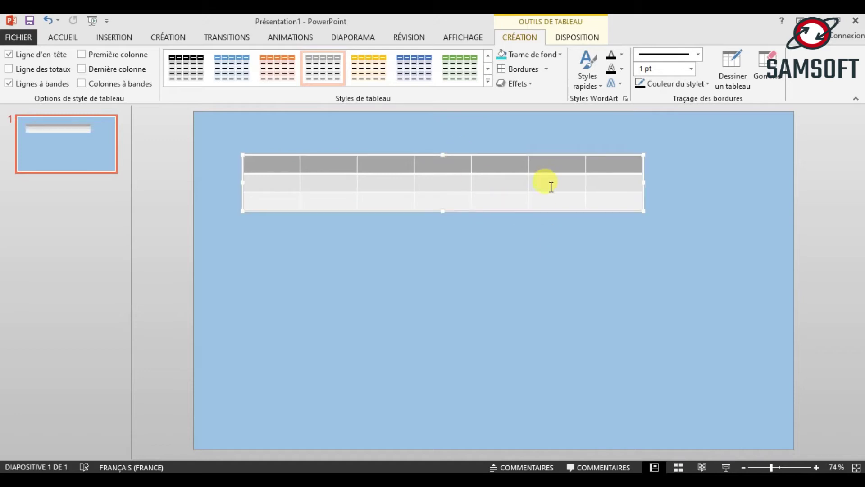
Apply all borders to the whole table so every cell gets a black outline.
click(547, 70)
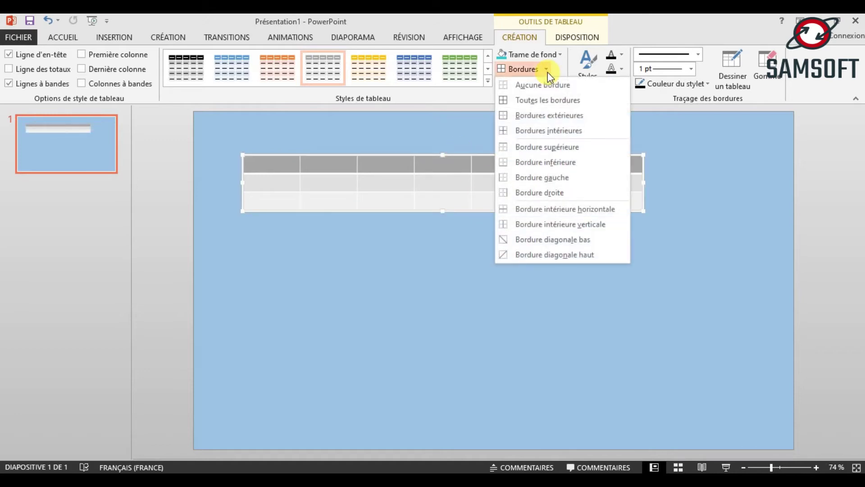
click(707, 167)
drag(694, 154, 237, 239)
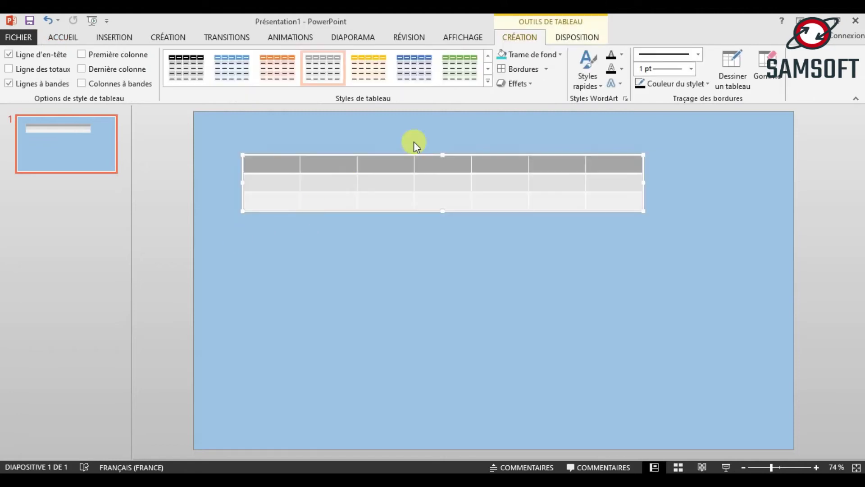
click(546, 70)
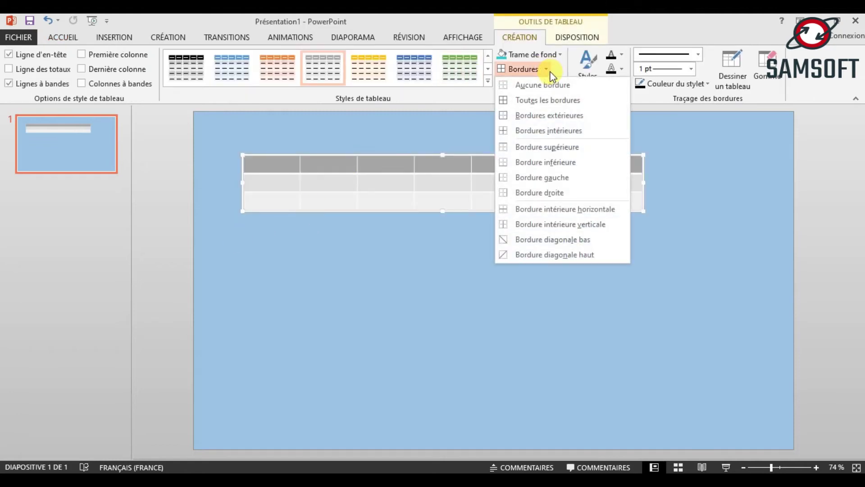
click(548, 102)
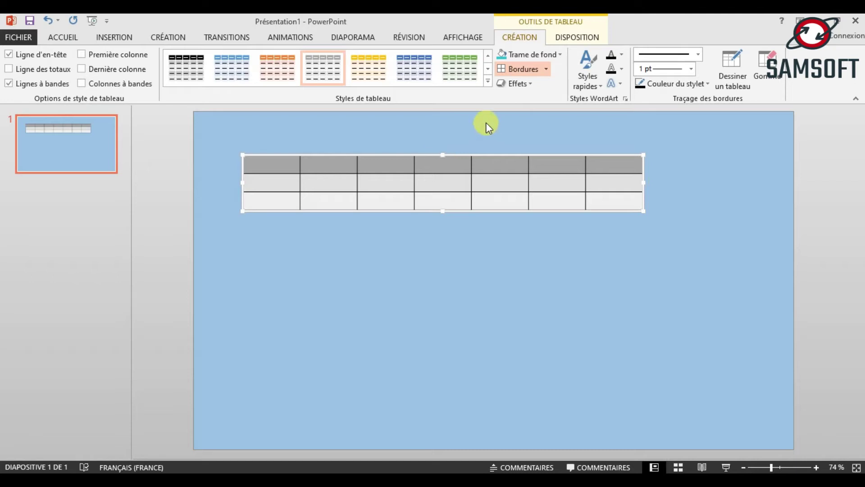
Fill all the table's cells with the pale blue paper texture.
click(561, 54)
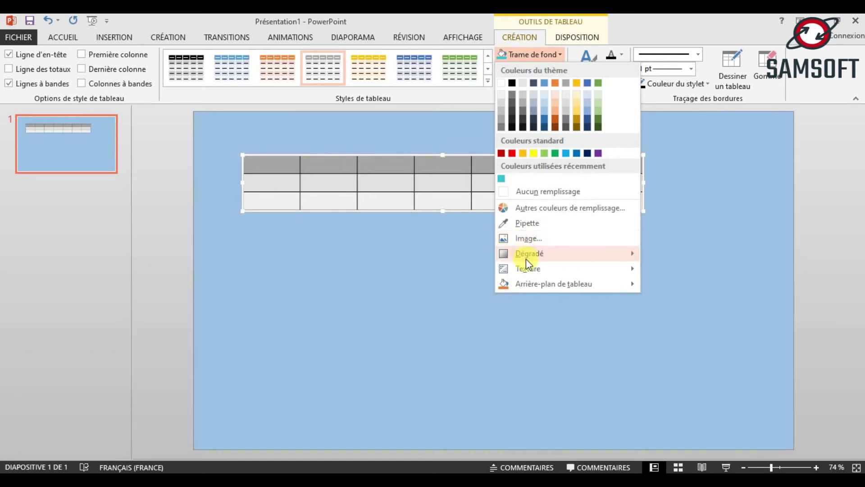
mouse_move(526, 259)
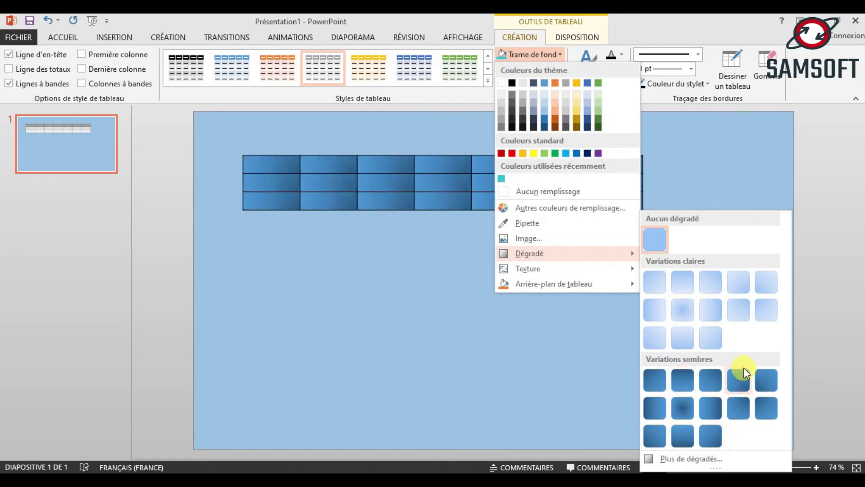
mouse_move(620, 270)
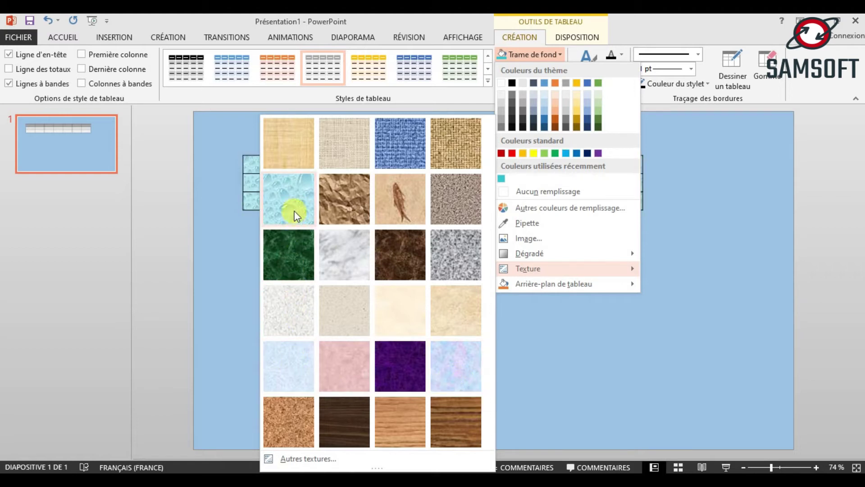
click(302, 363)
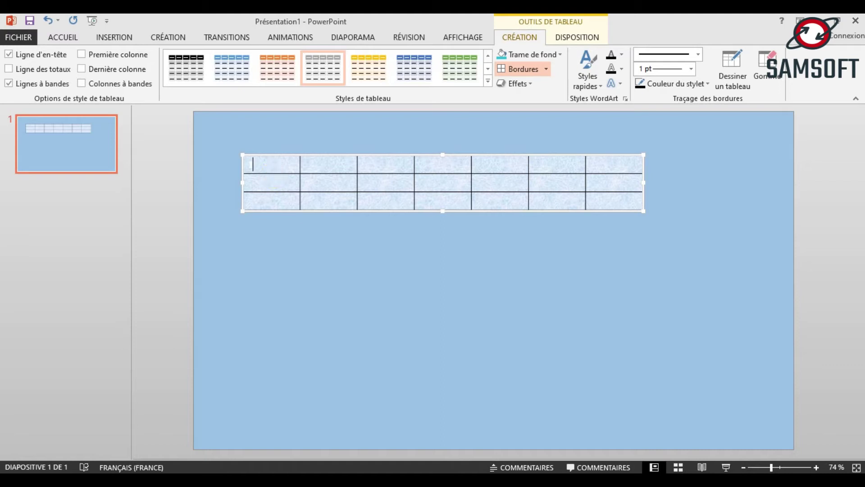
Fill the table's header row with 1, 2, 3, A, b, c and d.
click(329, 162)
text(2)
click(367, 163)
text(3)
click(435, 167)
click(518, 165)
text(5)
text(d)
key(BackSpace)
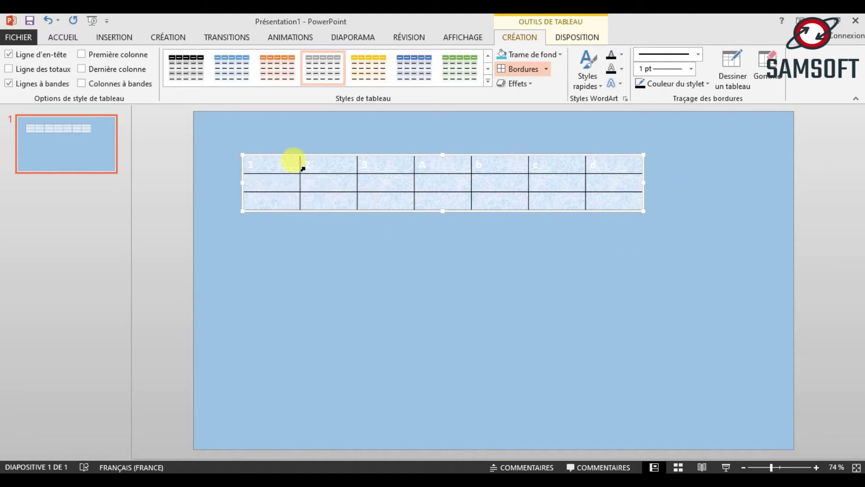
Shade the header cells A, b, c and d with the light orange theme colour.
drag(626, 167, 507, 155)
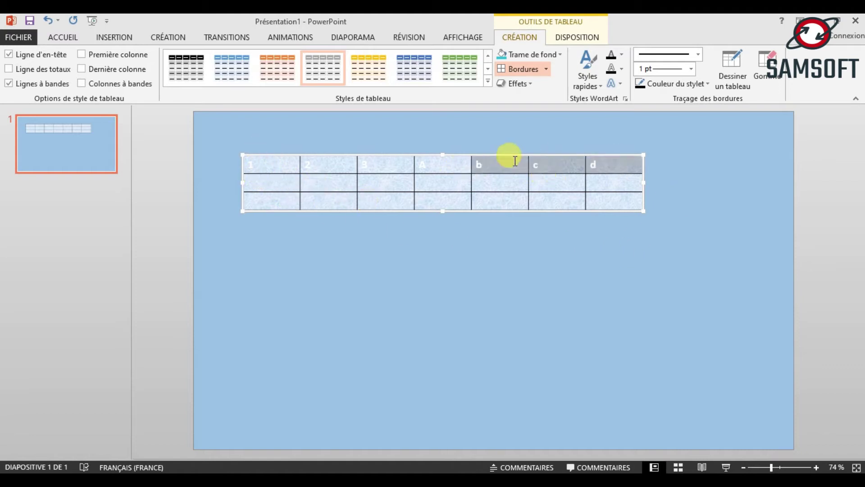
click(564, 260)
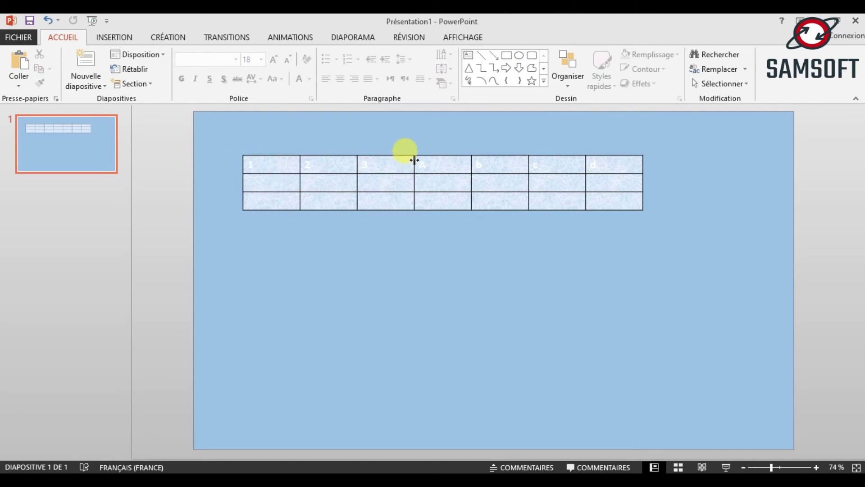
drag(414, 161, 622, 159)
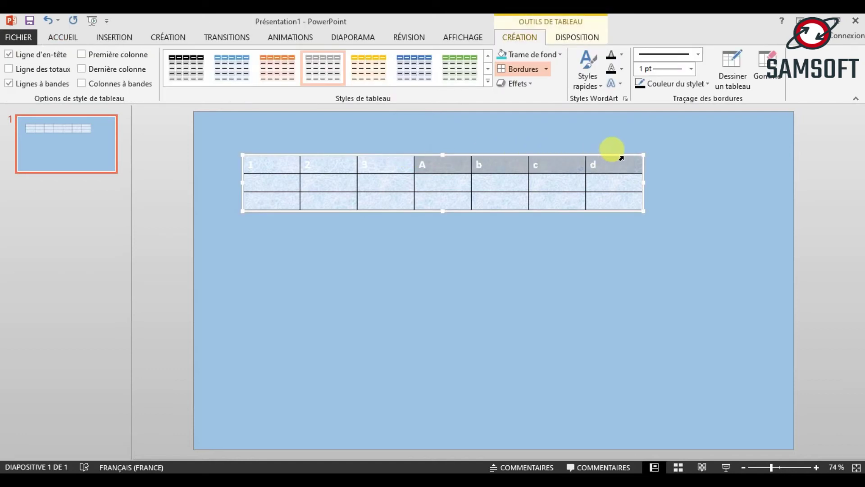
click(557, 58)
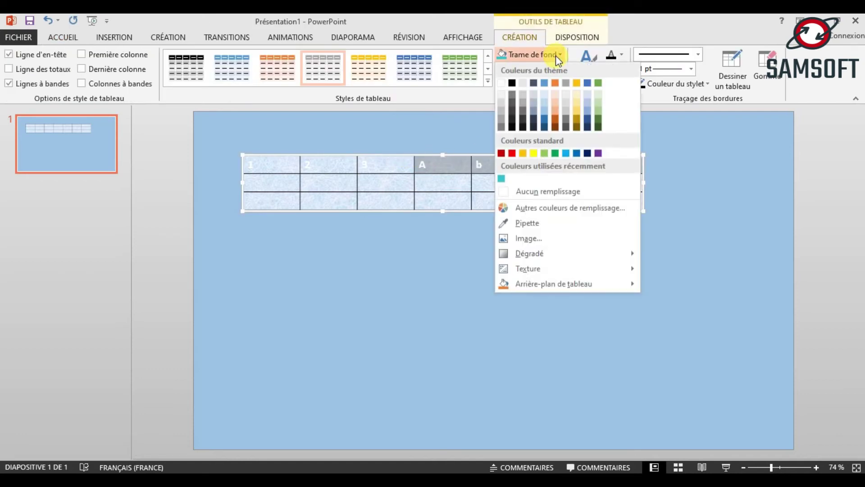
click(553, 109)
click(414, 265)
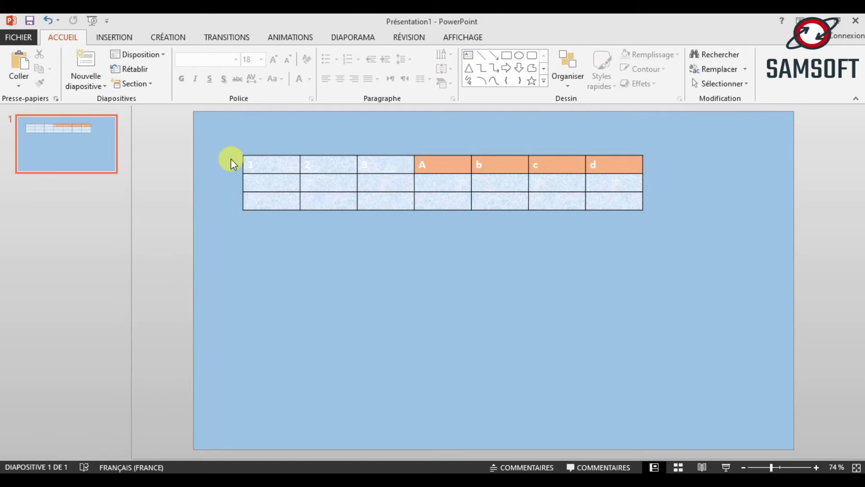
Shade the header cells 1, 2 and 3 with standard red.
drag(402, 159, 286, 155)
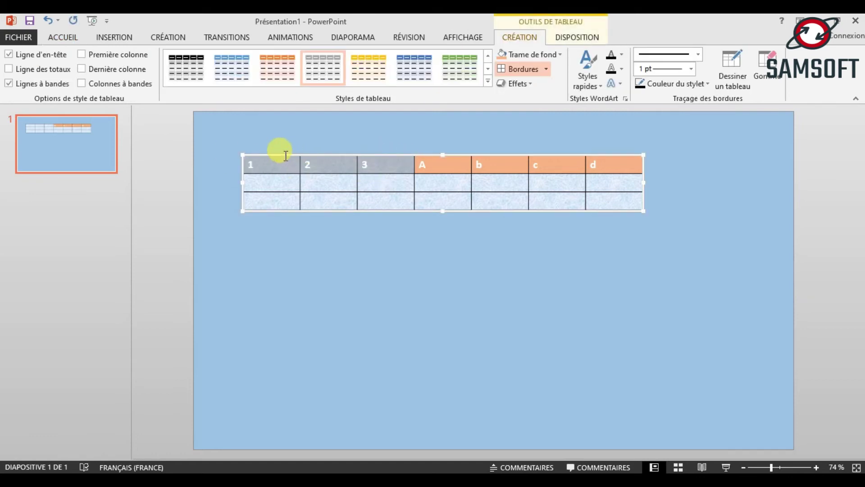
click(561, 56)
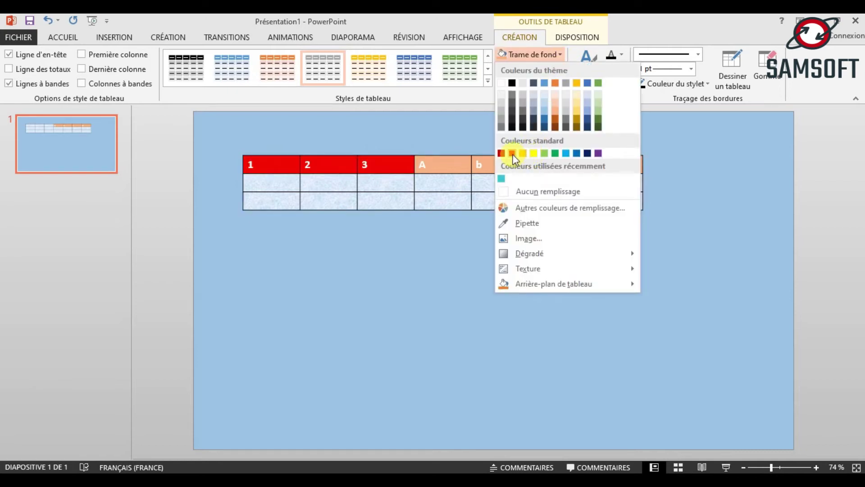
click(513, 155)
click(396, 247)
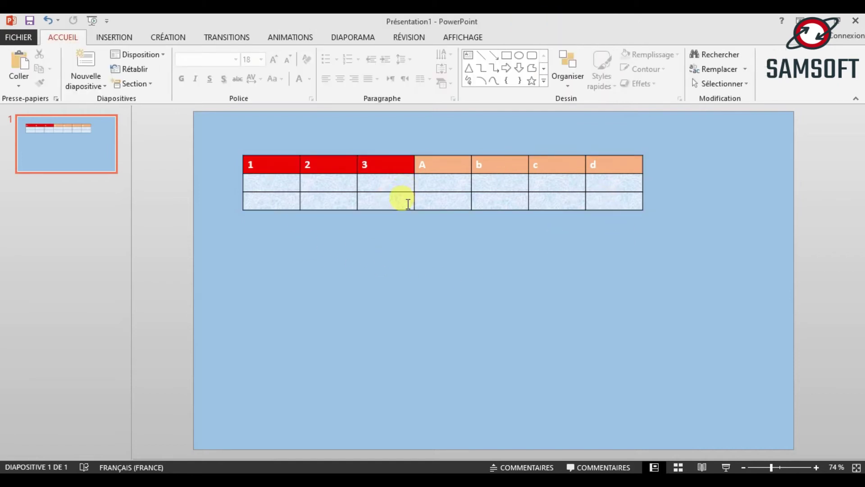
Set the text fill of the header numbers 1, 2 and 3 to standard yellow.
click(256, 161)
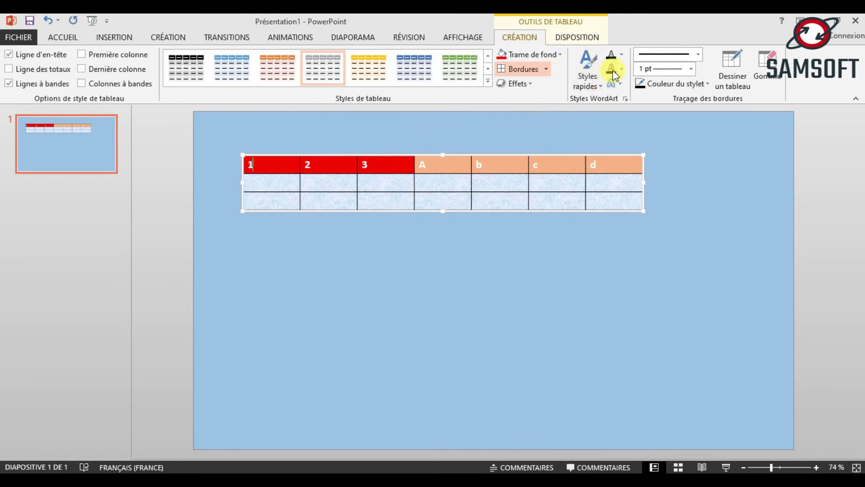
click(621, 55)
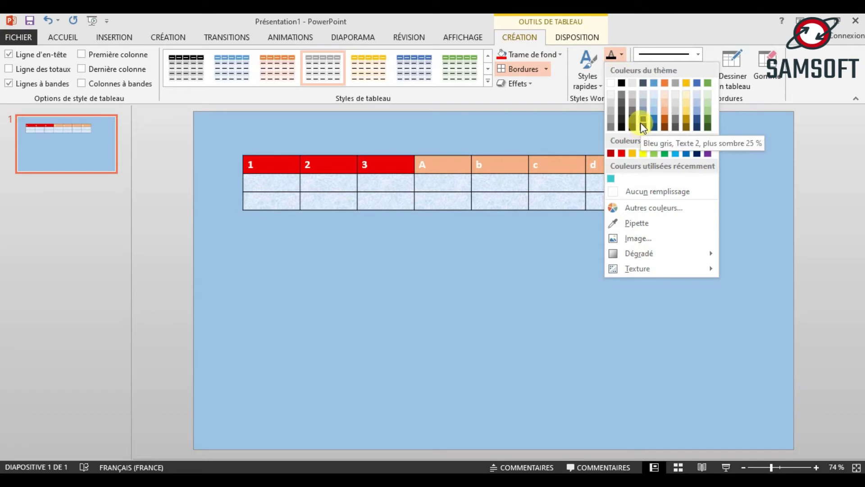
click(338, 184)
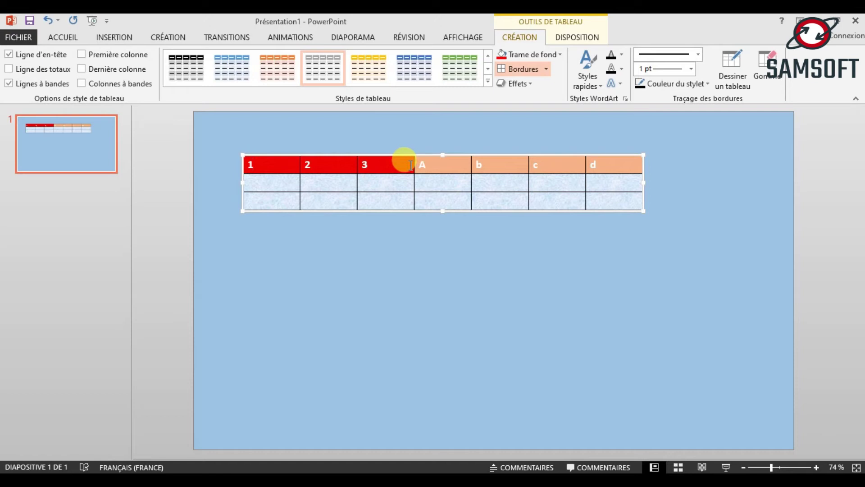
drag(401, 158, 261, 159)
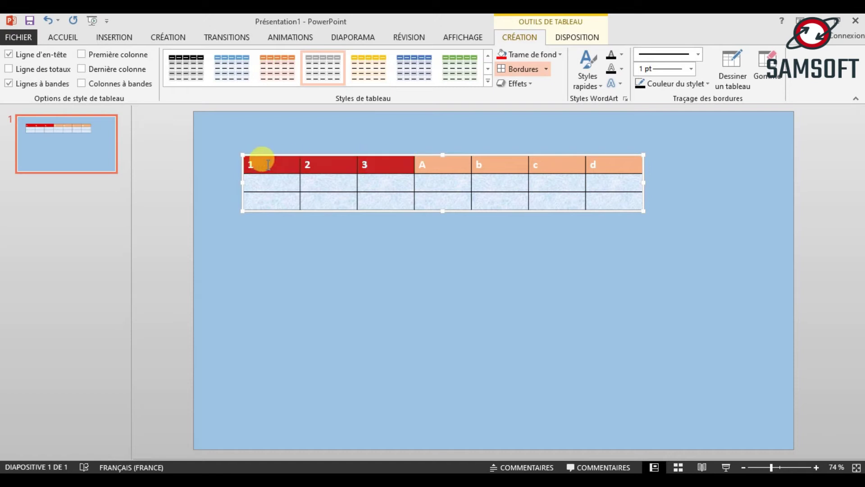
click(623, 58)
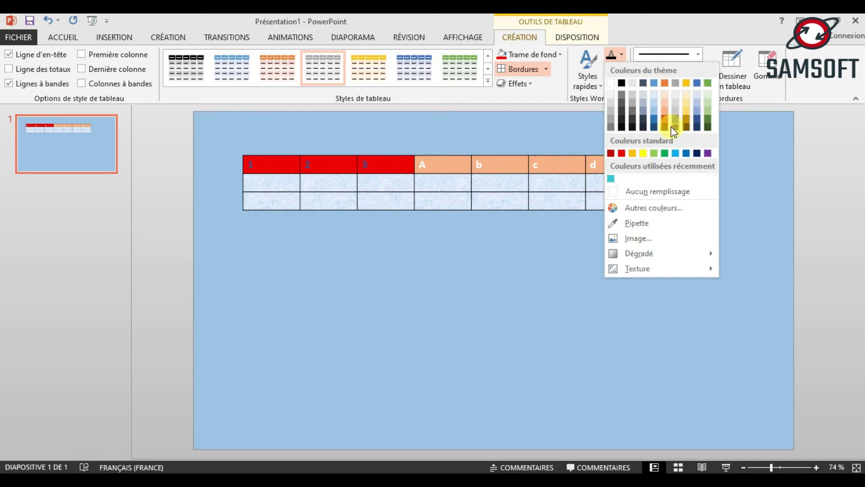
click(641, 154)
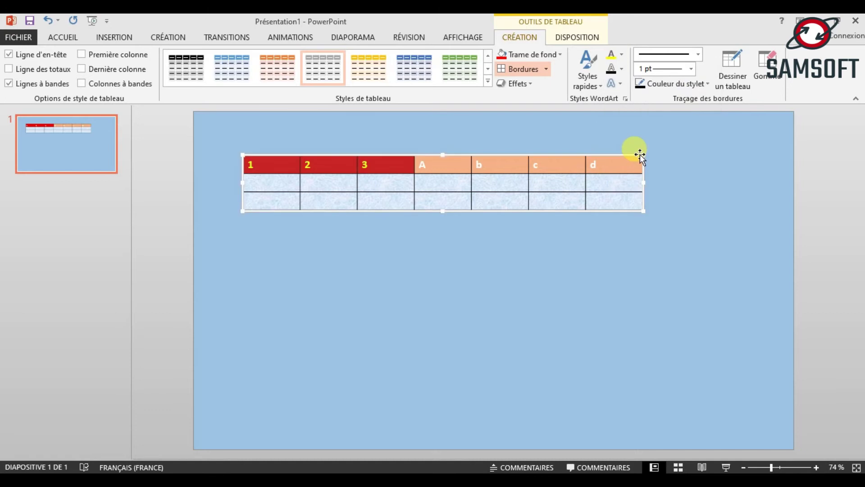
Increase the font size of the header numbers 1, 2 and 3 to 54.
click(375, 168)
drag(377, 168, 280, 166)
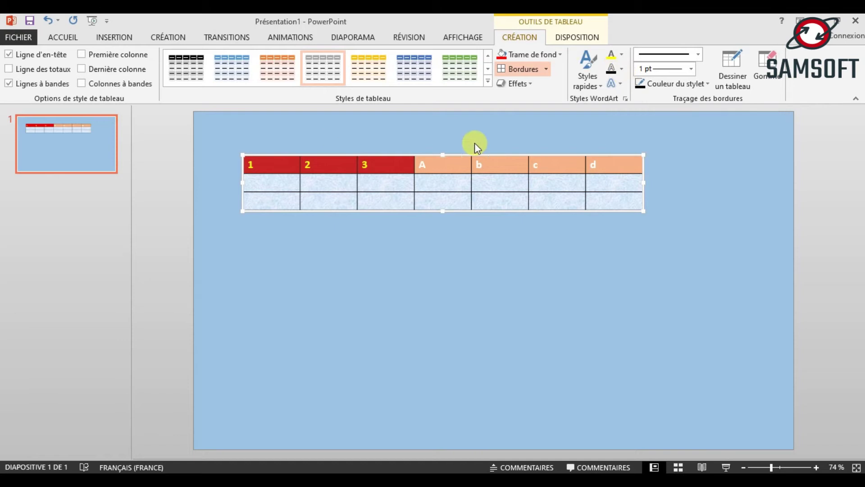
click(62, 37)
click(396, 168)
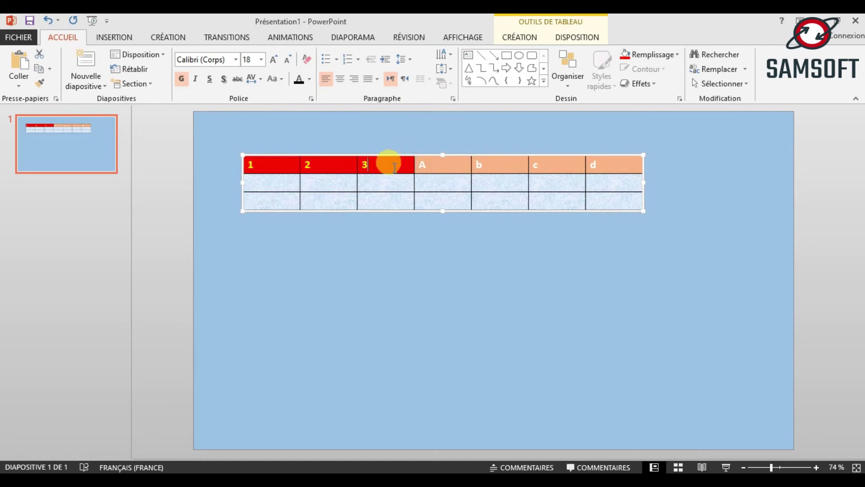
drag(246, 162, 396, 163)
click(275, 63)
click(274, 63)
click(274, 63)
click(274, 63)
click(275, 63)
click(275, 63)
click(274, 63)
click(275, 63)
click(275, 63)
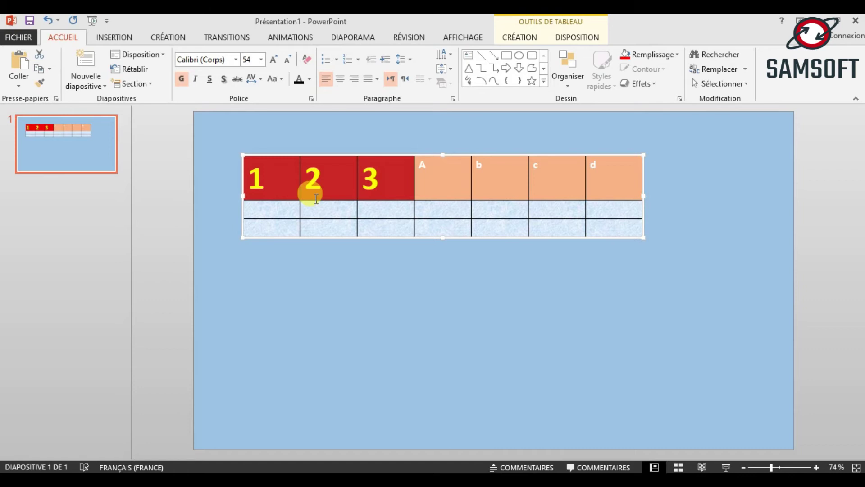
Give the number 1 in the first header cell a white text outline.
click(109, 43)
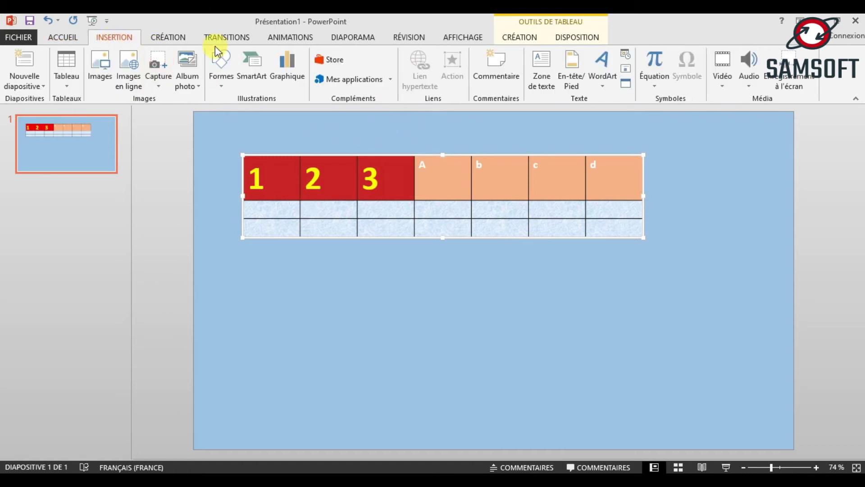
click(315, 228)
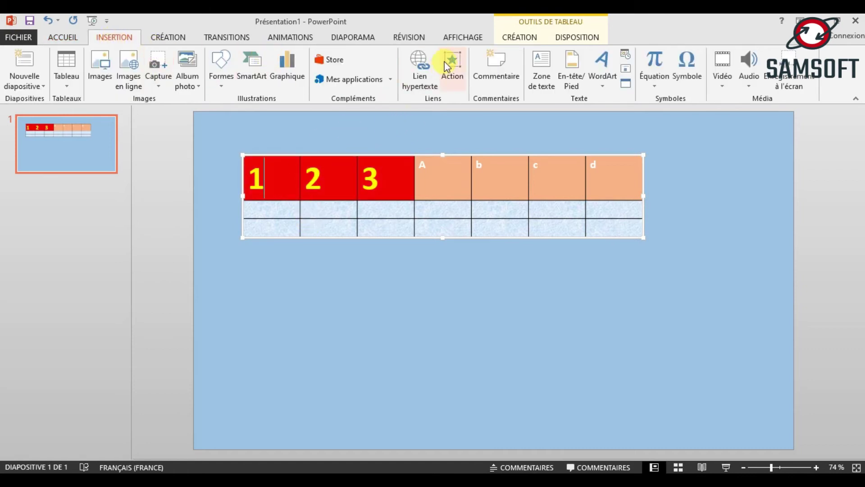
click(527, 38)
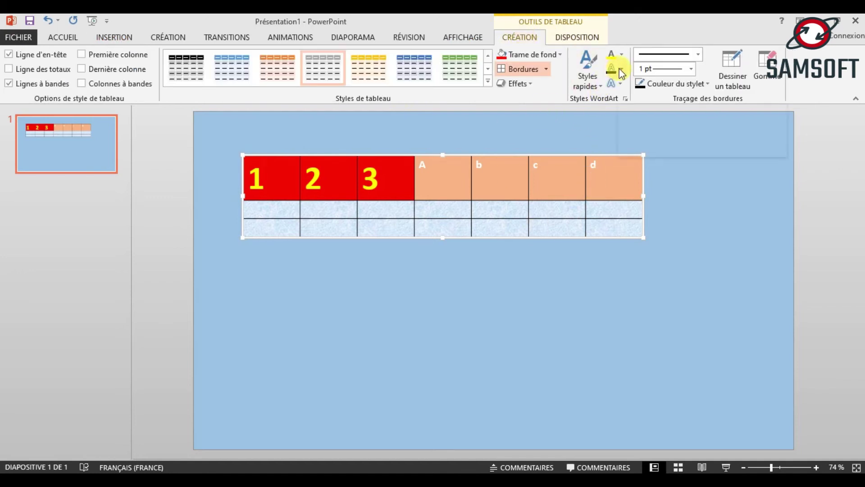
drag(273, 174, 199, 184)
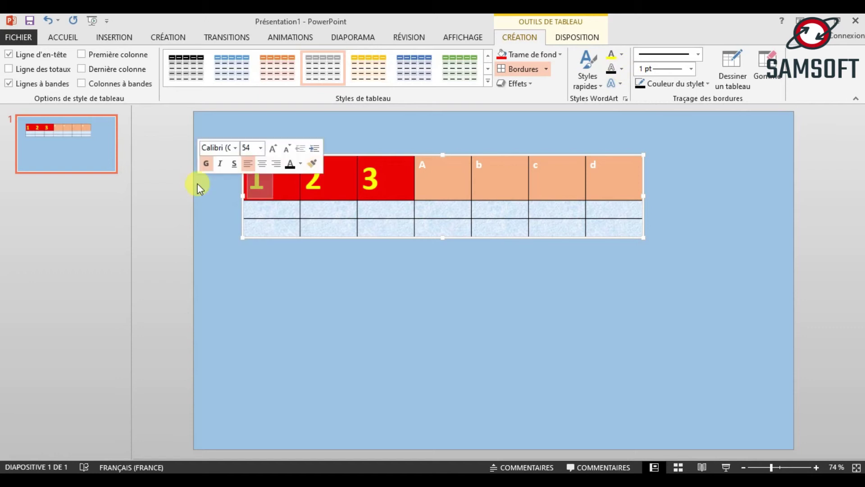
click(623, 70)
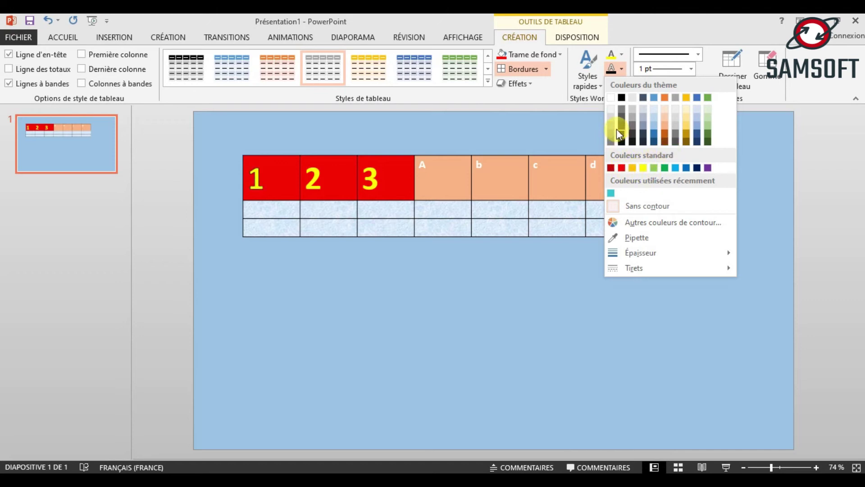
click(609, 98)
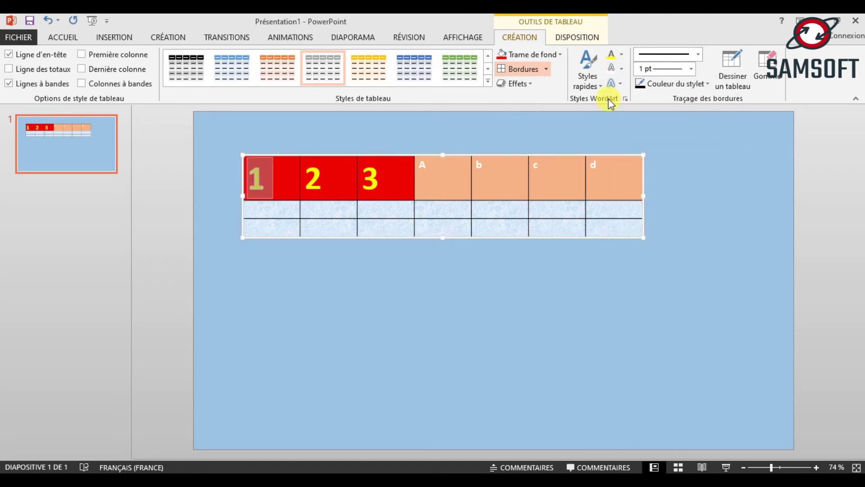
Set the text outline thickness of the number 1 to 4½ pt.
click(622, 70)
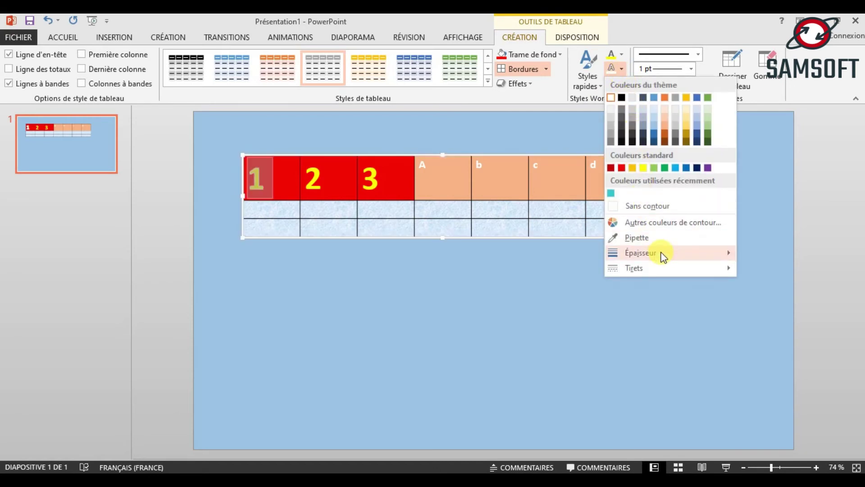
mouse_move(662, 253)
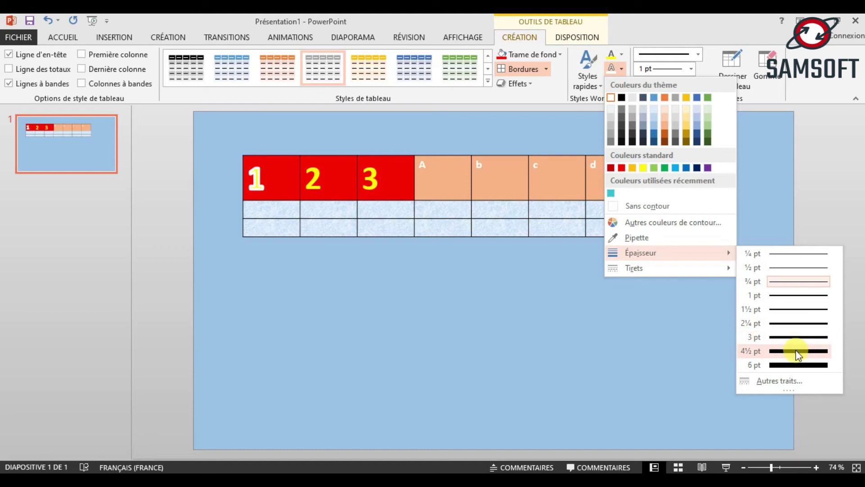
click(796, 349)
click(280, 174)
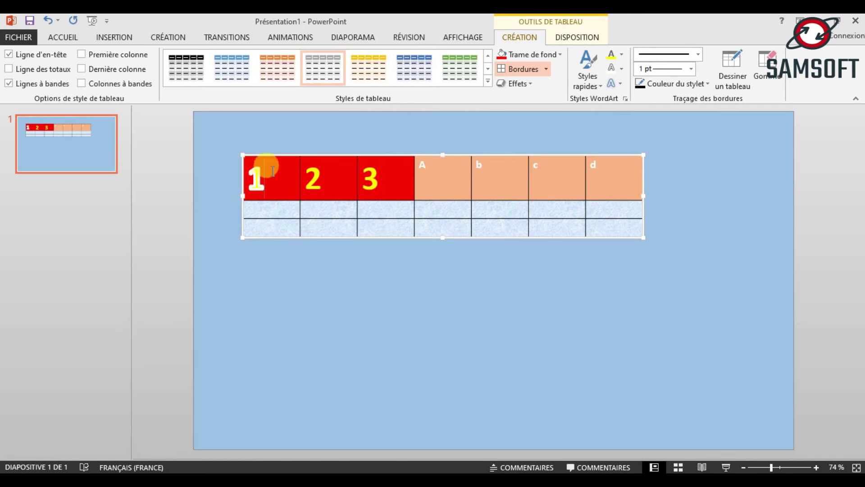
Set the text fill of the number 1 in the first header cell to a dark grey theme shade.
drag(264, 171, 254, 180)
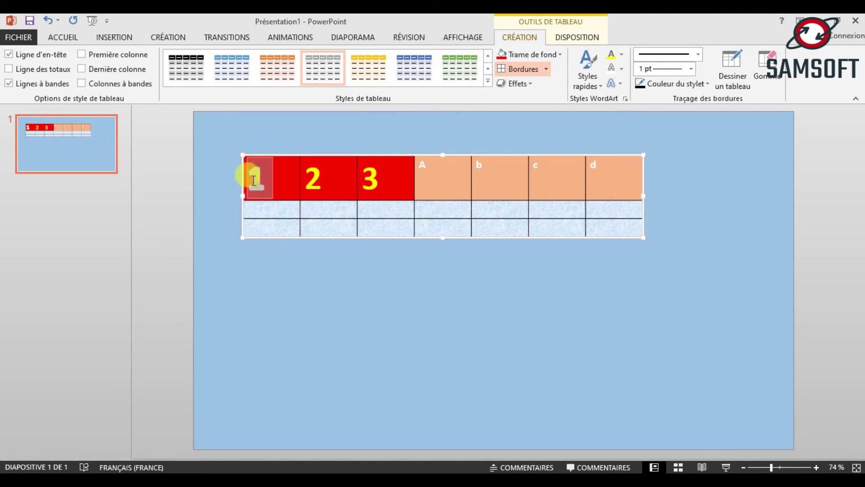
click(620, 56)
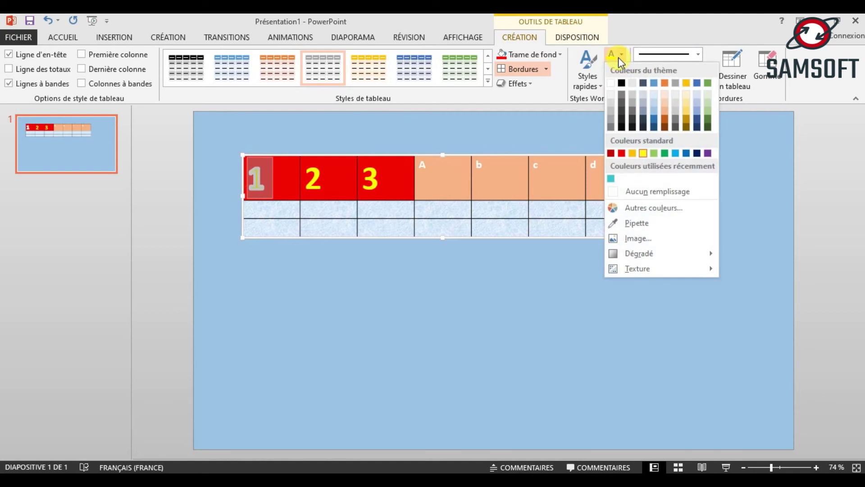
click(620, 94)
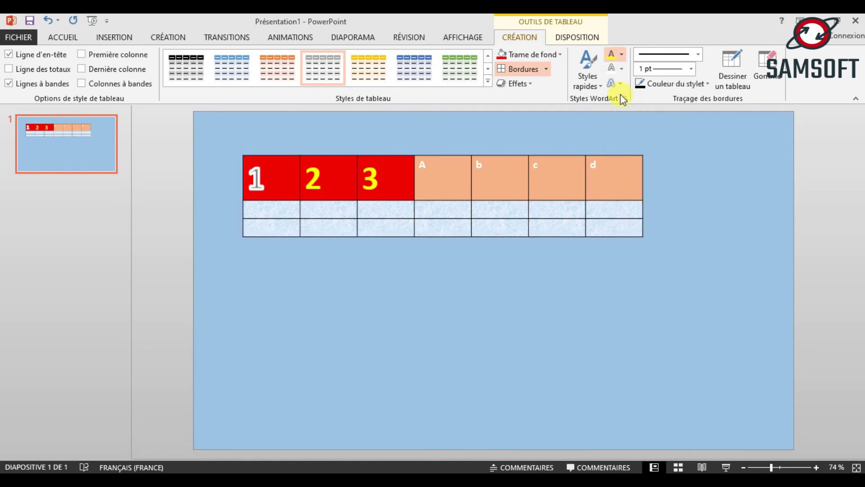
click(266, 178)
drag(271, 174, 240, 168)
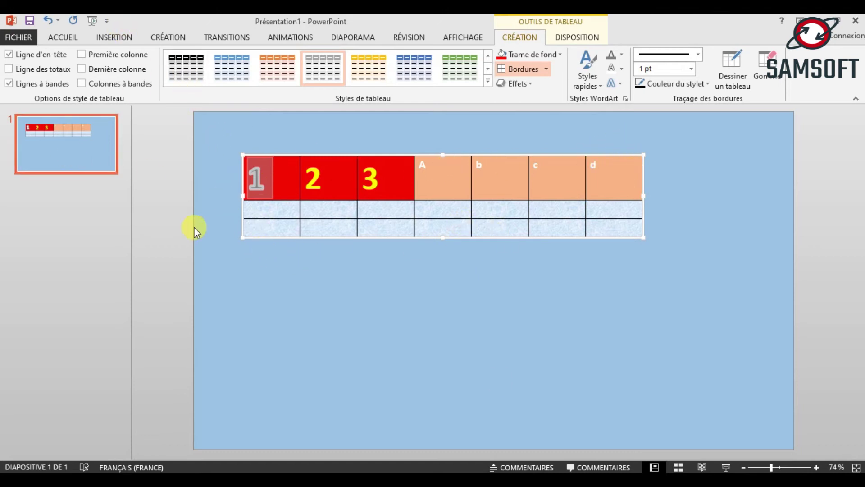
click(498, 380)
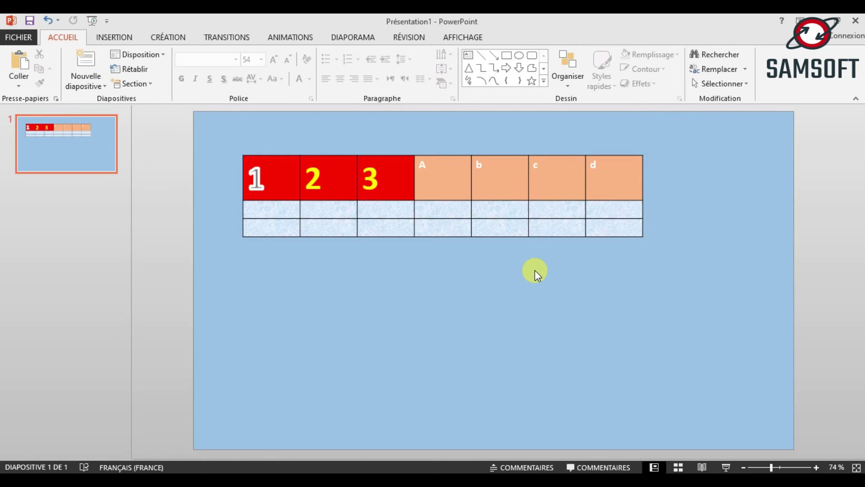
click(378, 209)
click(399, 329)
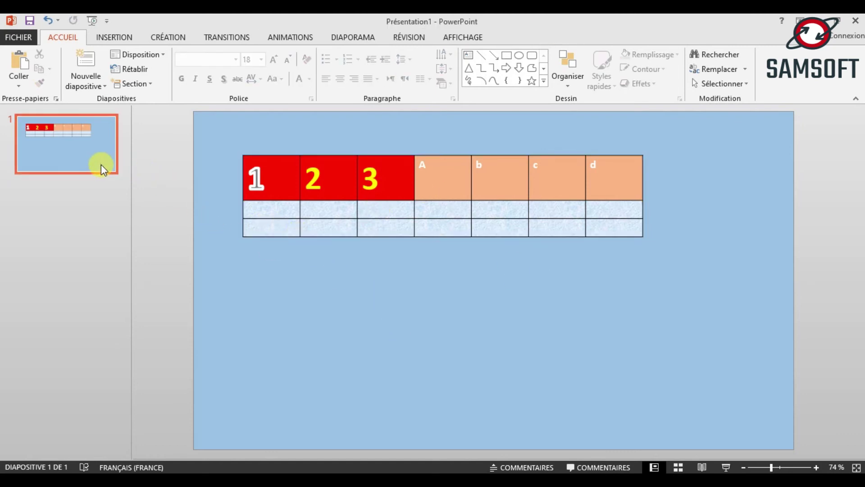
click(509, 339)
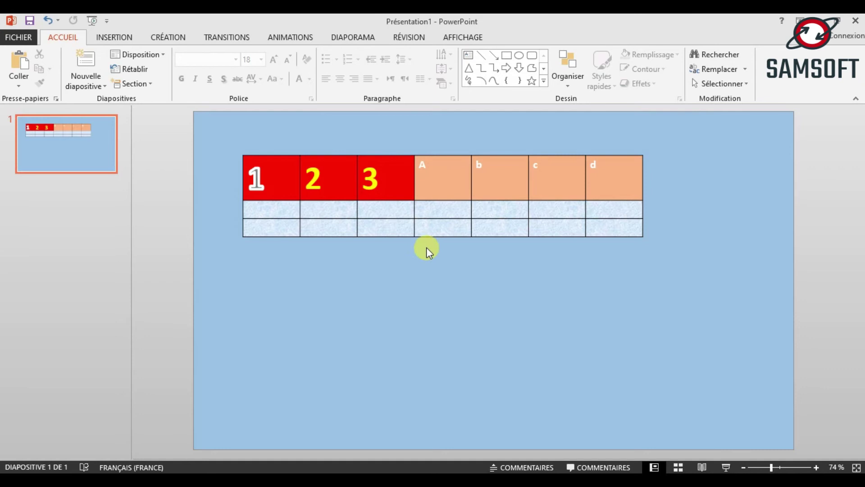
Increase the table's height slightly by extending its lower edge downward.
click(421, 208)
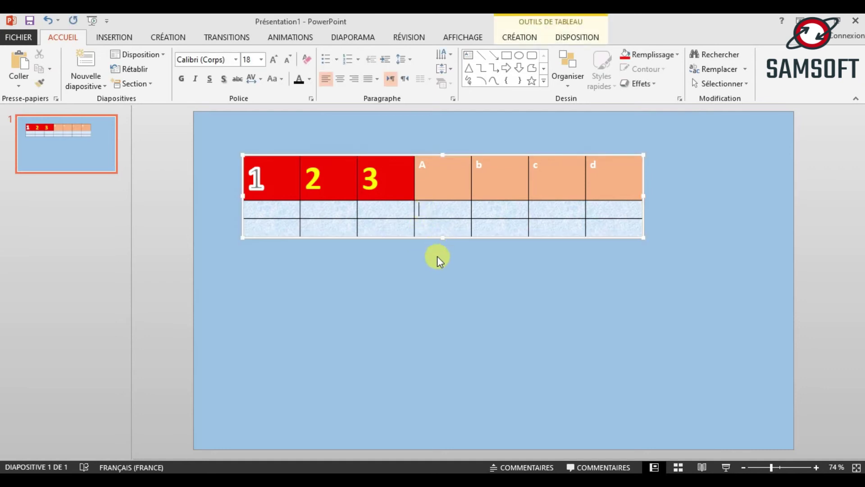
click(414, 212)
drag(442, 236, 444, 255)
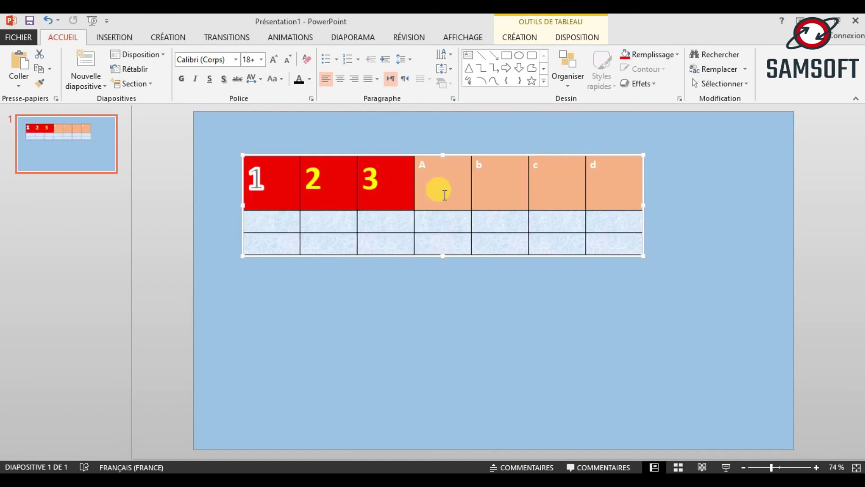
Select the bottom-row cell in the column under header A.
click(420, 238)
drag(473, 248, 414, 249)
click(494, 237)
click(529, 246)
click(412, 249)
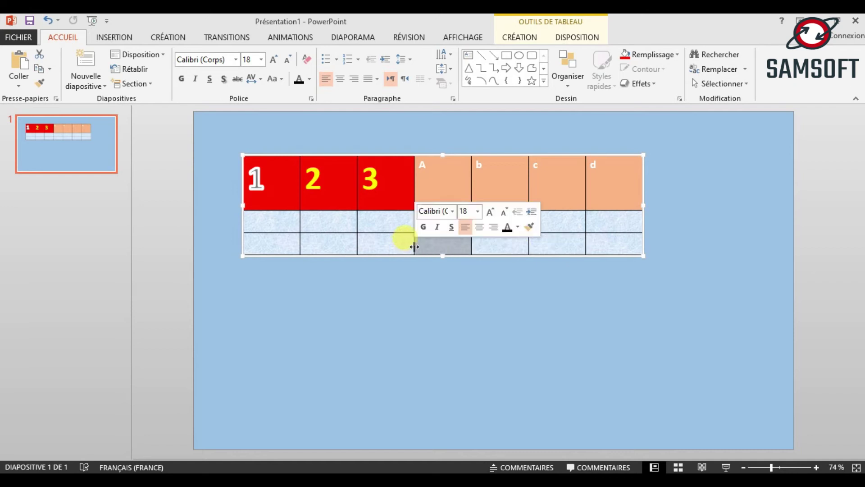
click(291, 37)
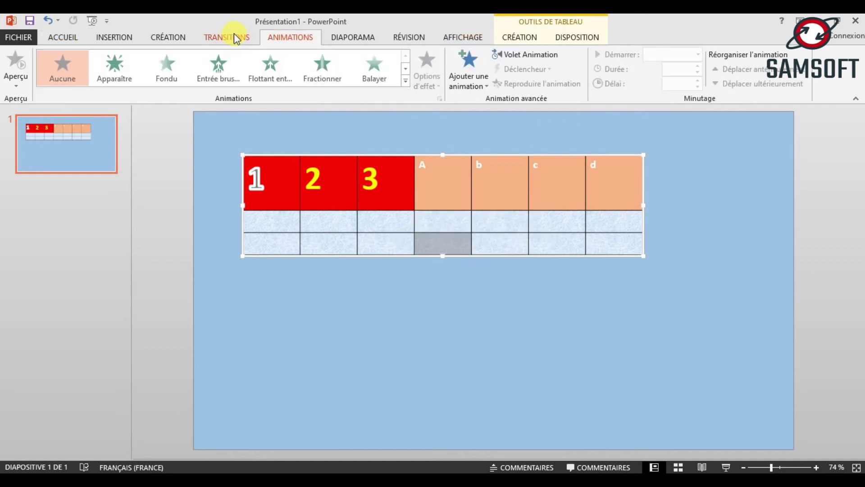
click(232, 36)
click(95, 37)
click(57, 35)
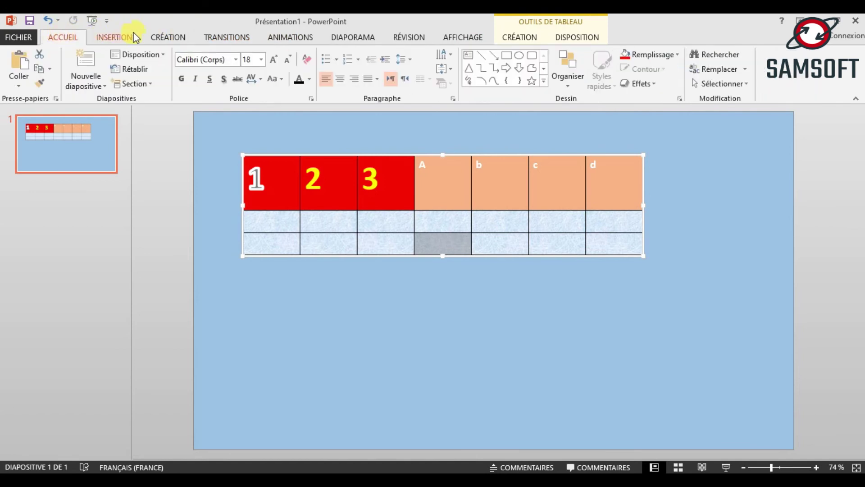
Try standard yellow shading on the bottom-row cell under header A and undo it.
click(528, 36)
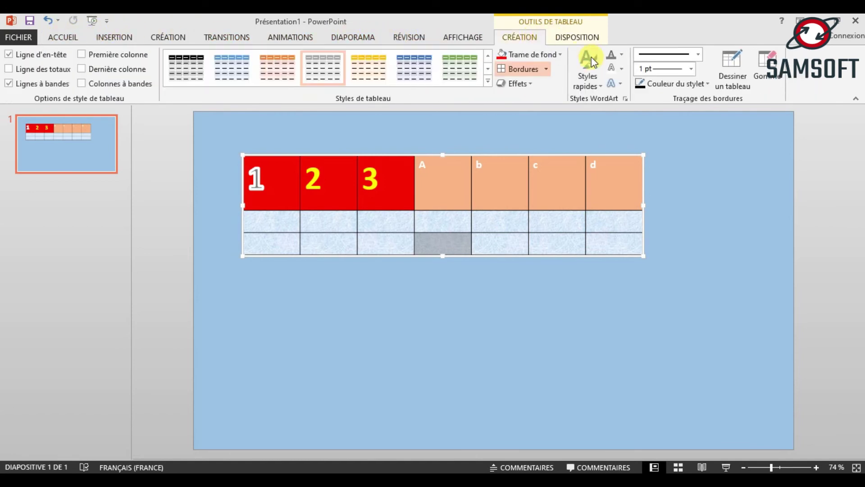
click(622, 54)
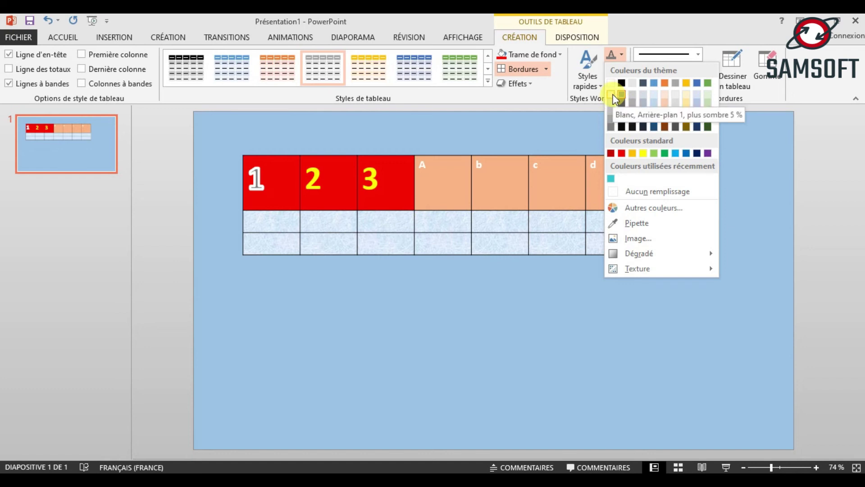
click(563, 52)
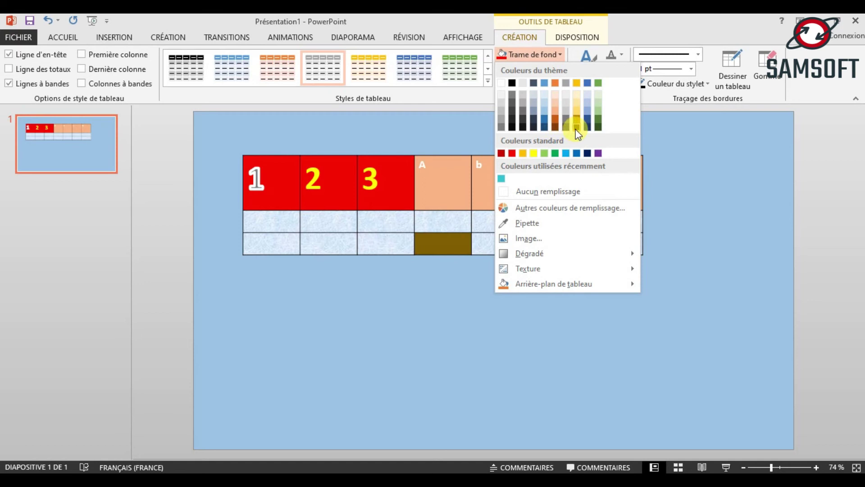
click(533, 151)
click(529, 312)
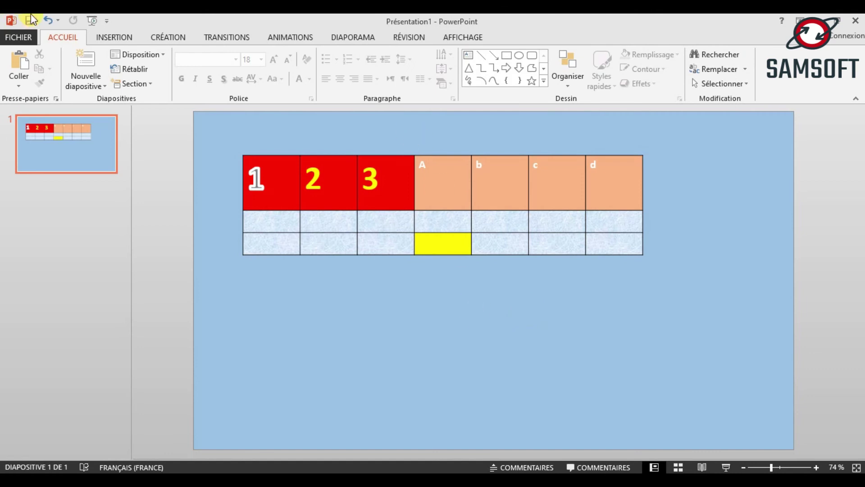
click(48, 20)
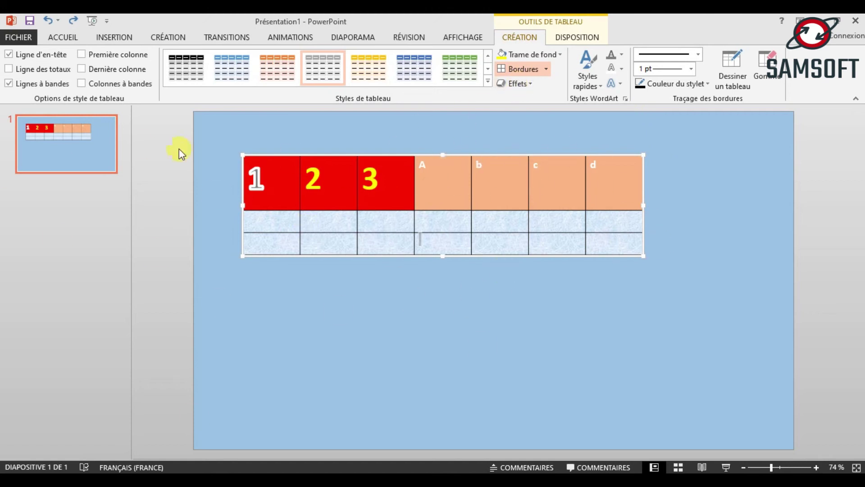
click(67, 37)
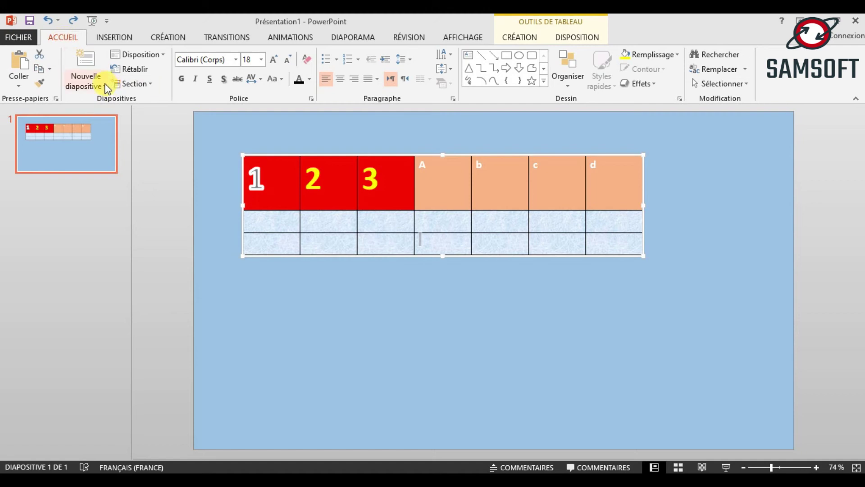
click(104, 86)
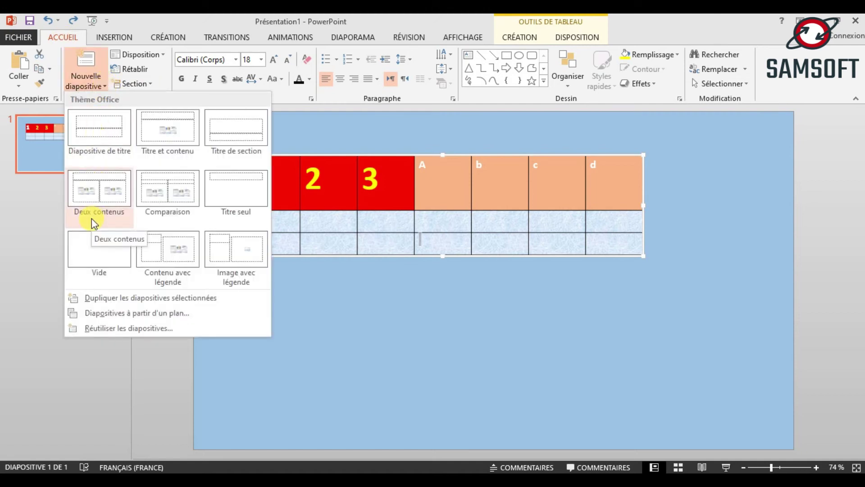
click(499, 355)
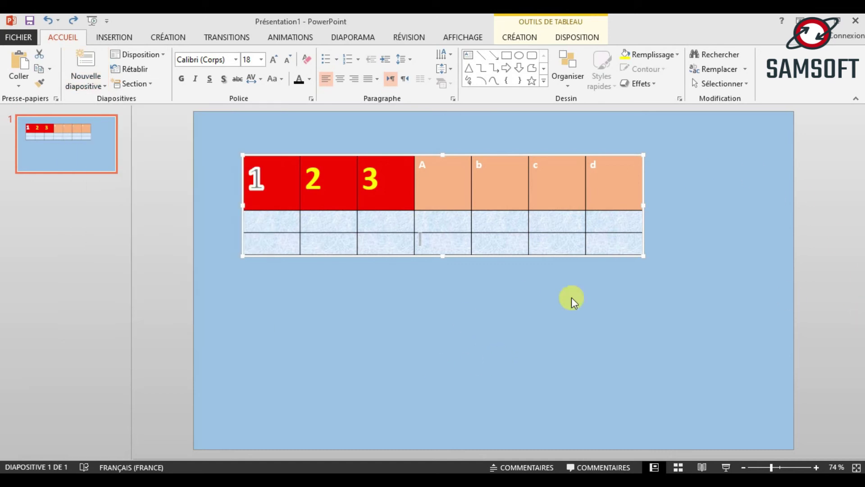